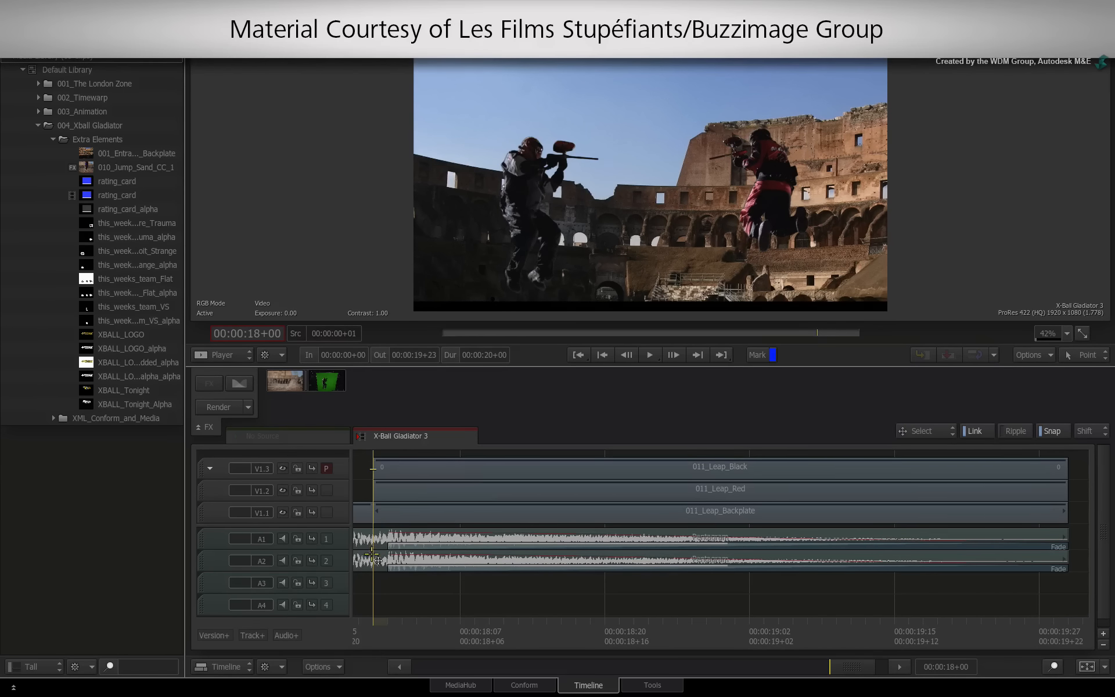
Examine the effects applied to the 011_Leap_Backplate, 011_Leap_Red and 011_Leap_Black clips in the X-Ball Gladiator 3 timeline.
left_click_drag(378, 560, 490, 523)
key("Up")
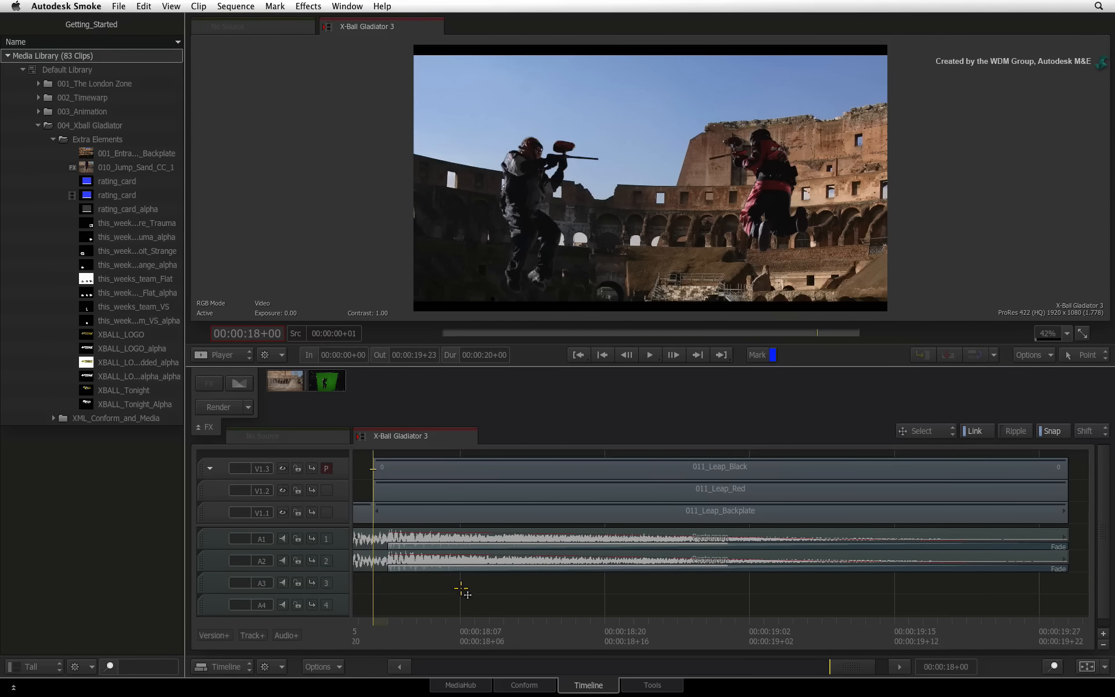
left_click(456, 513)
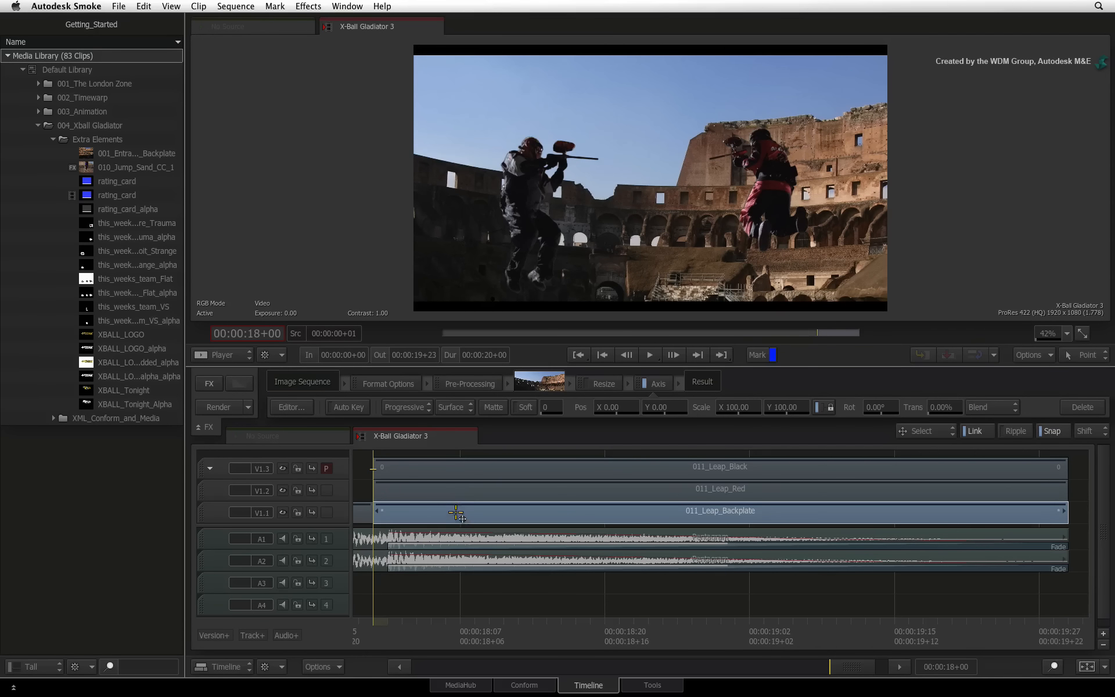
left_click(463, 493)
left_click(468, 467)
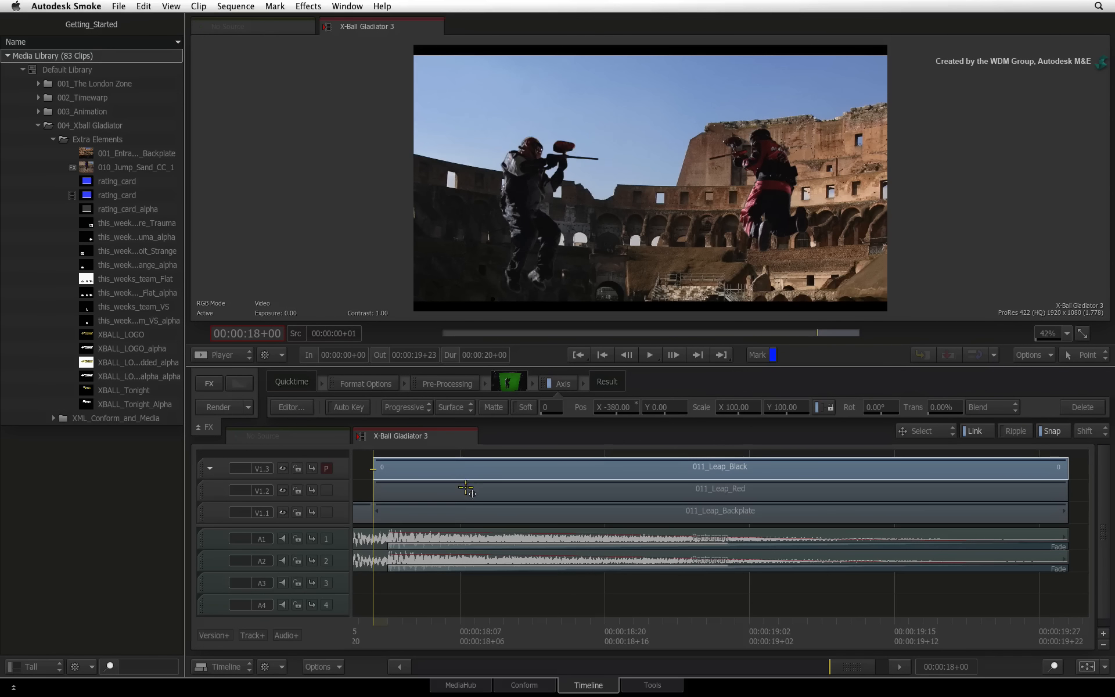
left_click(465, 489)
Create a ConnectFX composite from the 011_Leap_Backplate, 011_Leap_Red and 011_Leap_Black clips, with Generate Composite enabled.
left_click(463, 512)
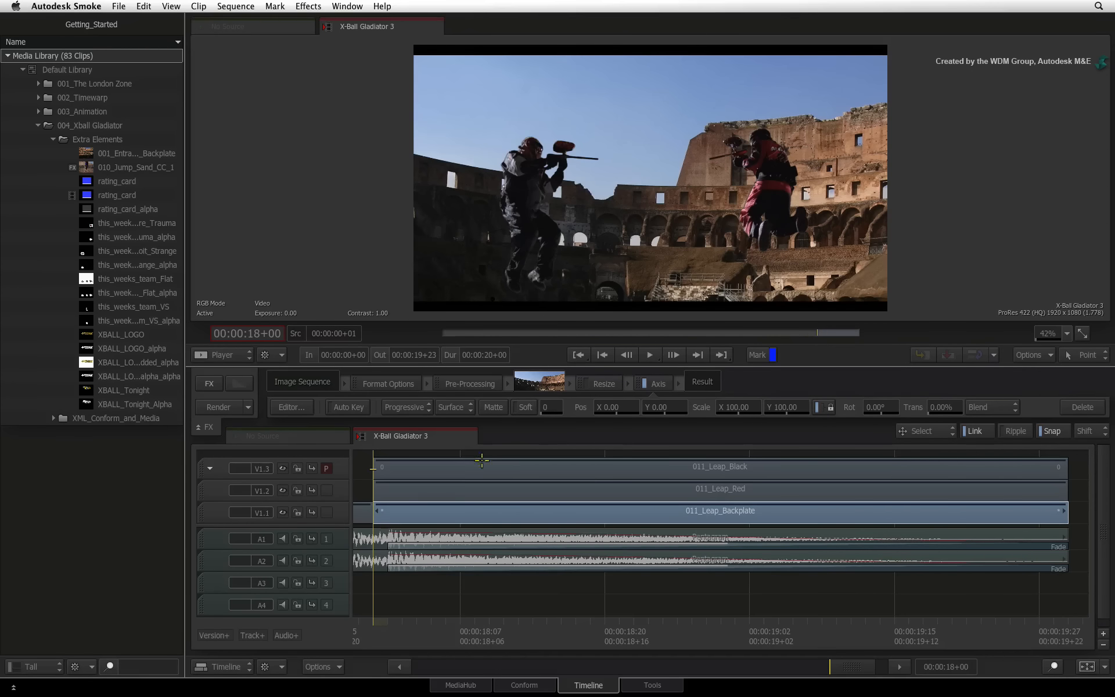
left_click(446, 491, "super")
left_click(452, 470, "super")
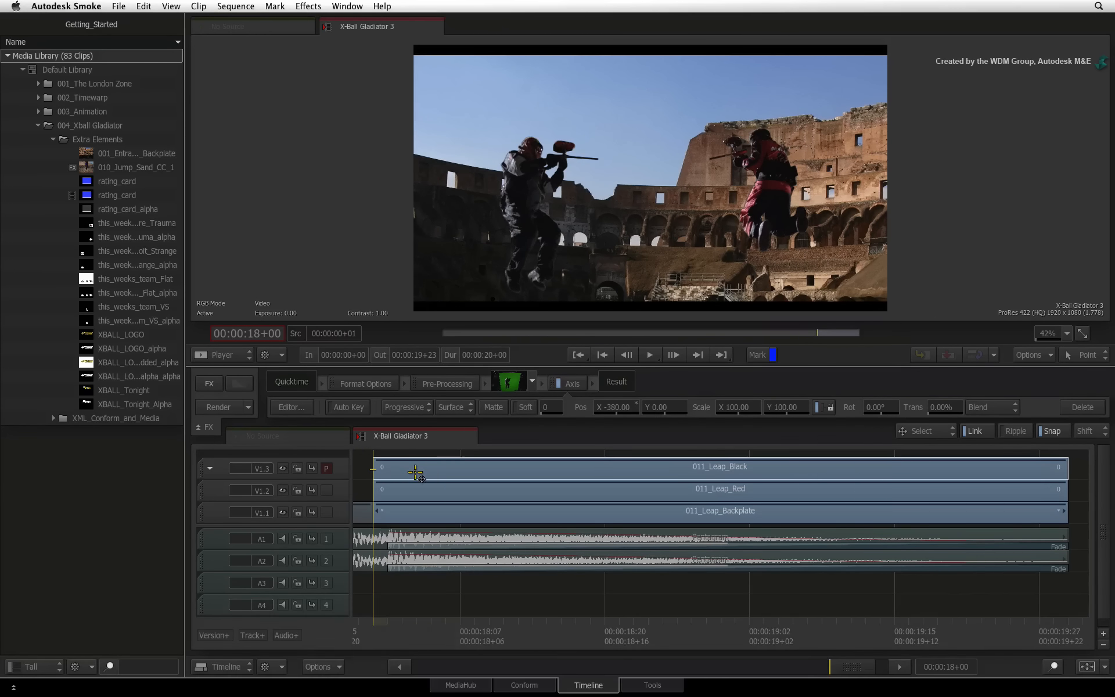
key("ctrl+Tab")
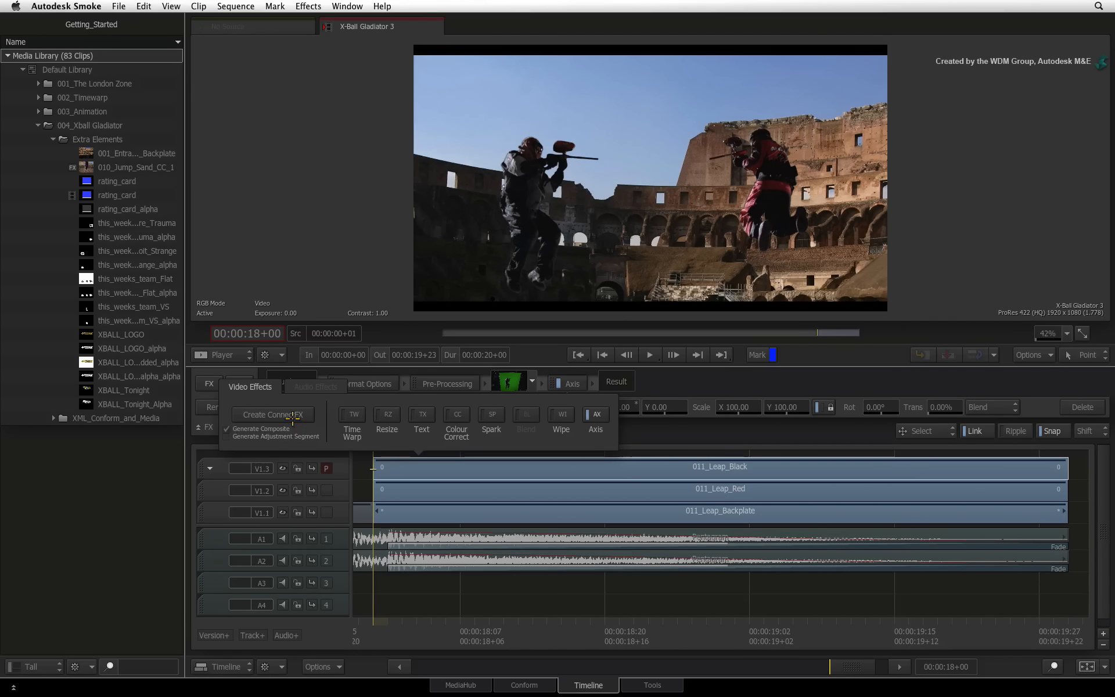
left_click(290, 415)
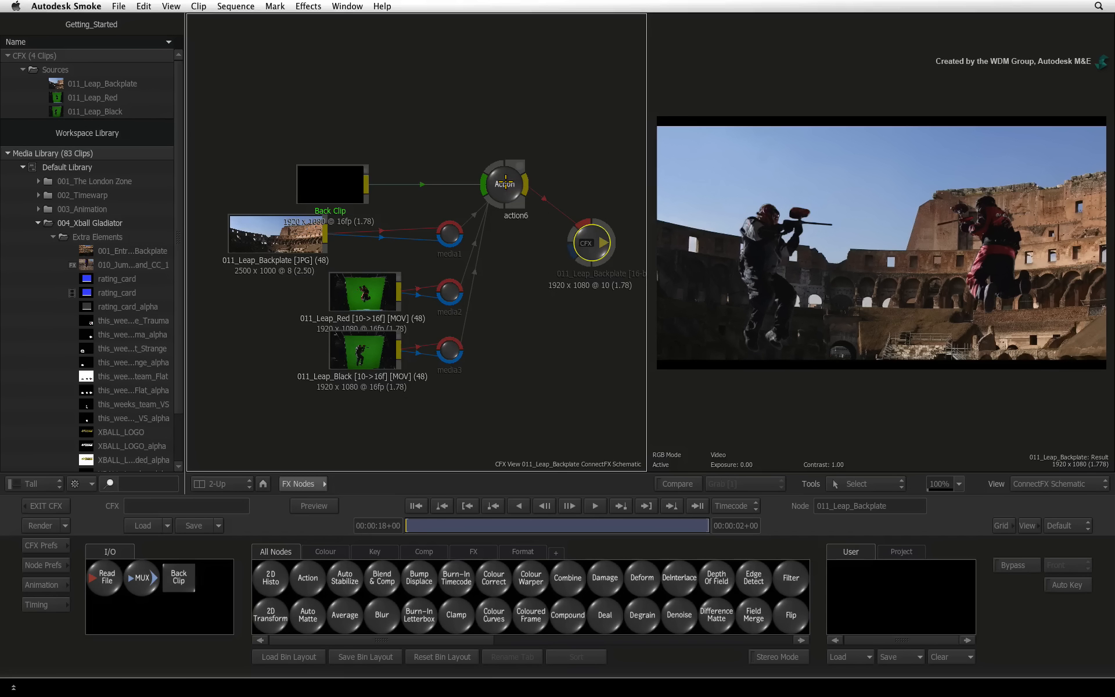
View the backplate, red and black source clips and the Action node's output in the ConnectFX schematic.
left_click(308, 236)
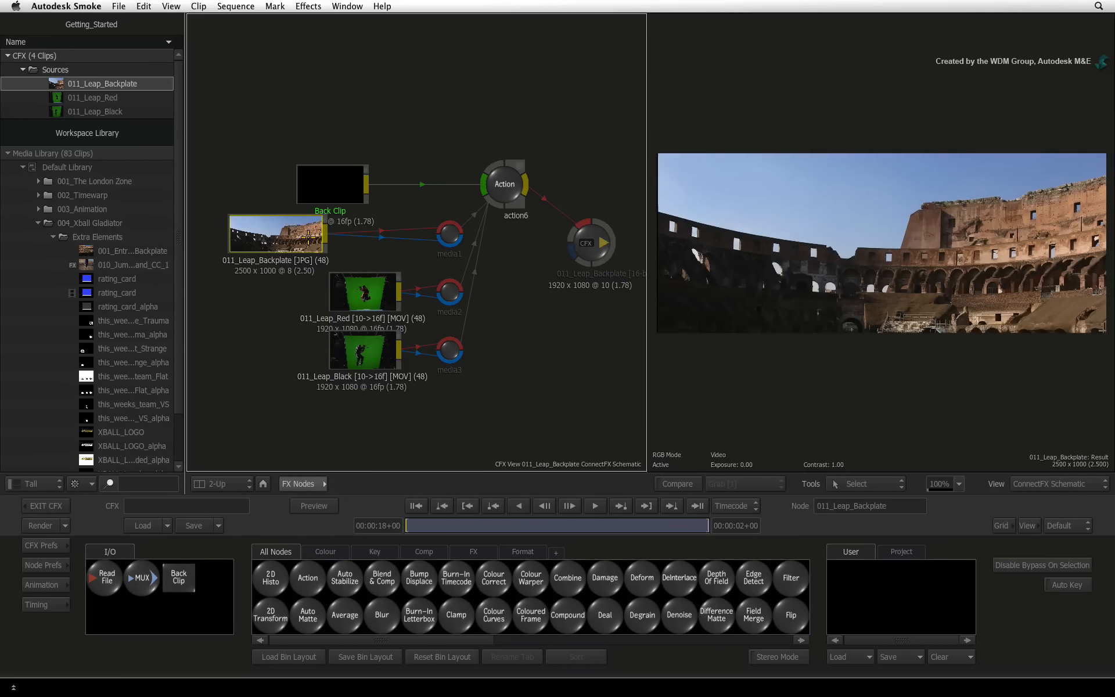
left_click(356, 286)
left_click(371, 343)
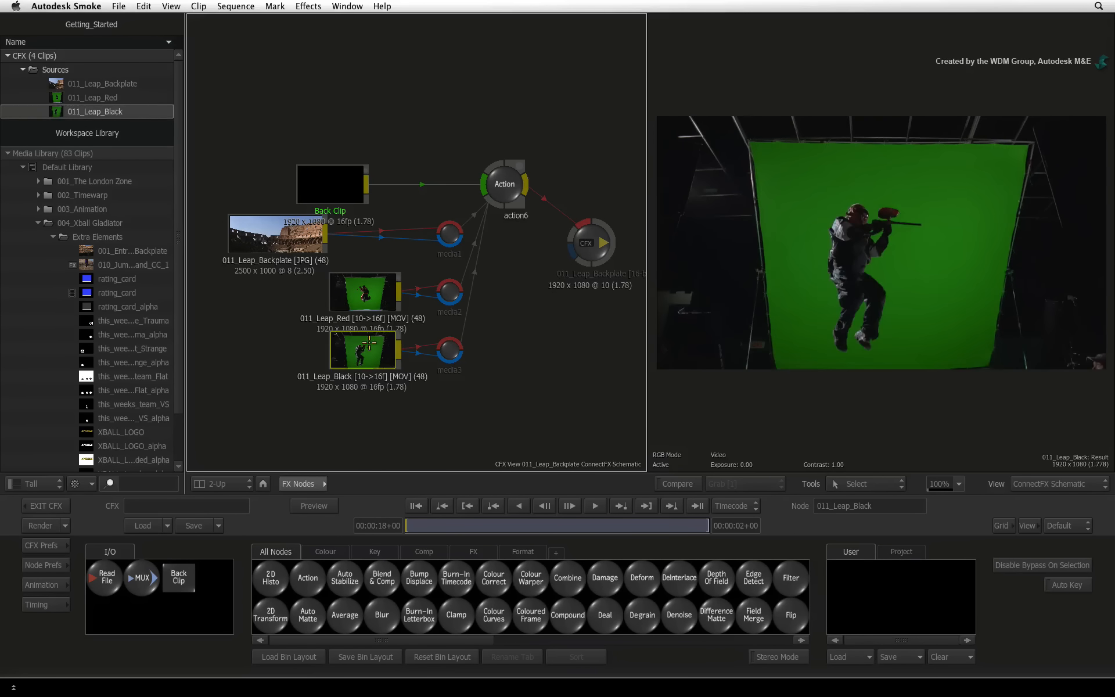
left_click(500, 201)
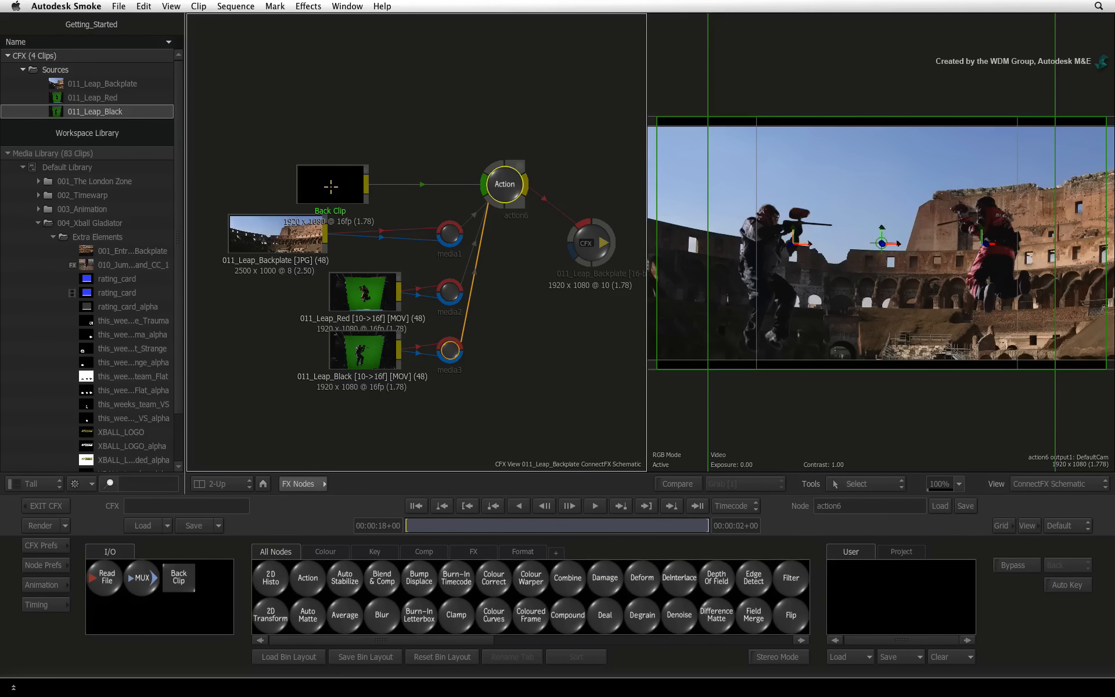
Delete the Back Clip node from the schematic and open the Action node's media list.
left_click_drag(331, 186, 389, 185)
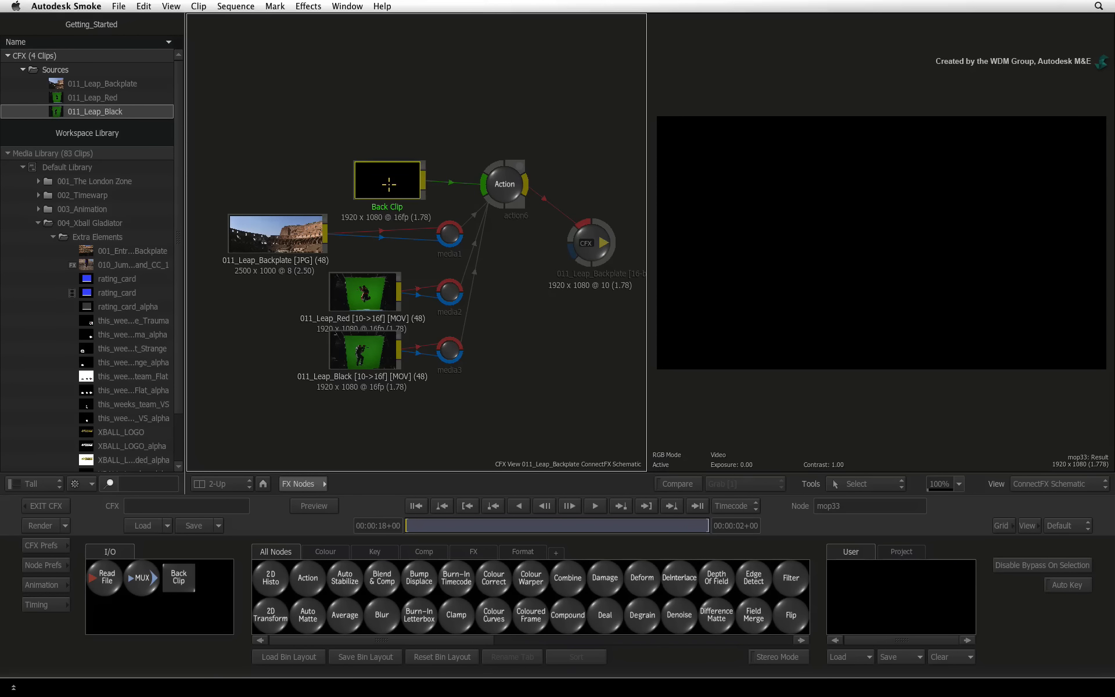
key("Delete")
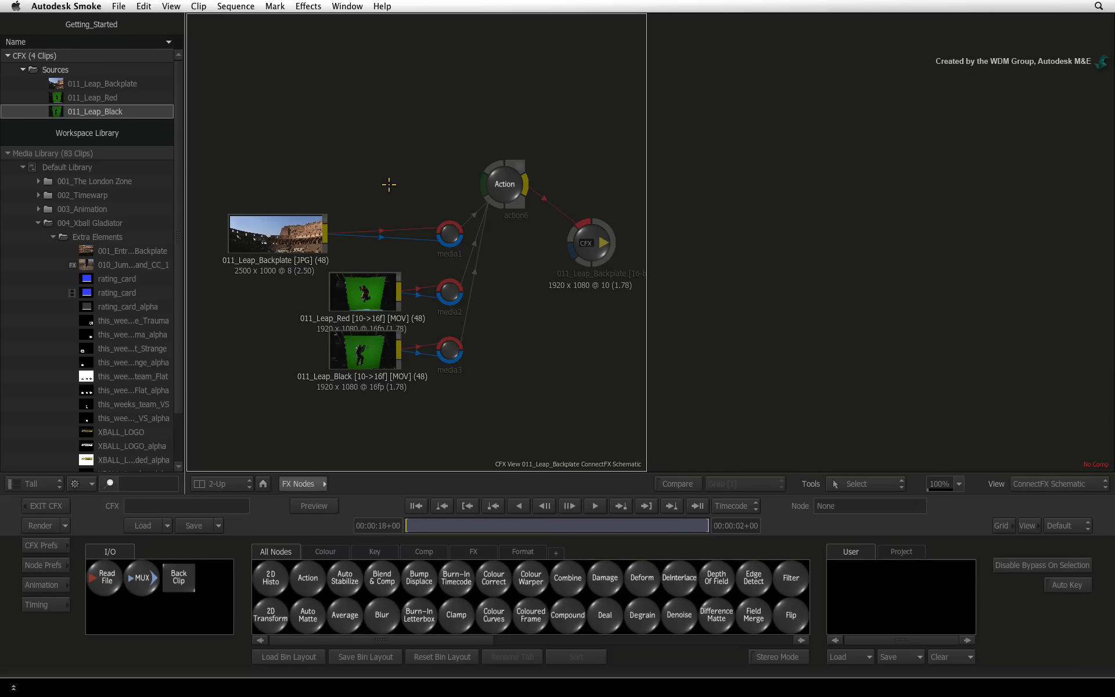
left_click(503, 185)
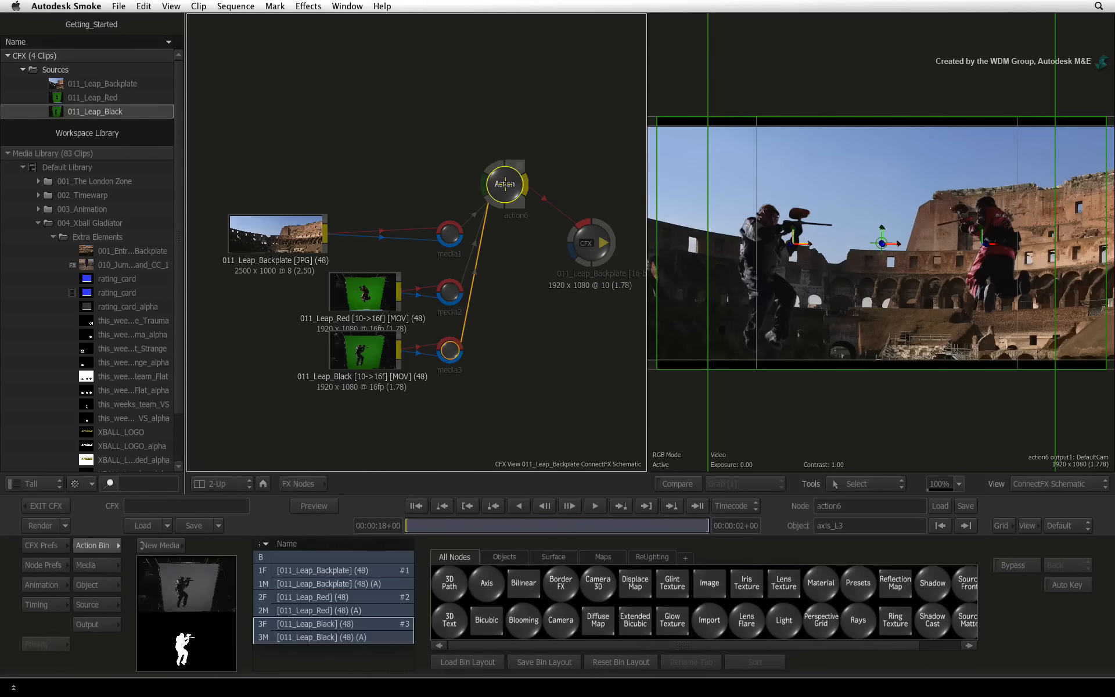
double_click(504, 184)
left_click(95, 570)
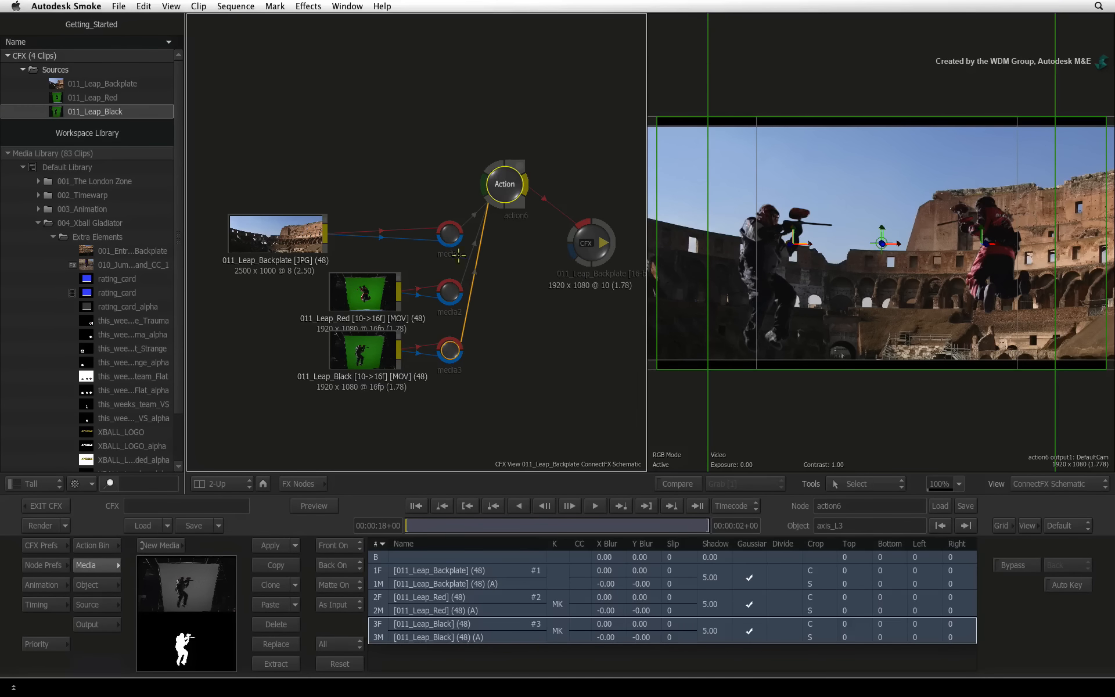
Review the media list entries that correspond to the media1, media2 and media3 nodes feeding Action.
left_click(449, 235)
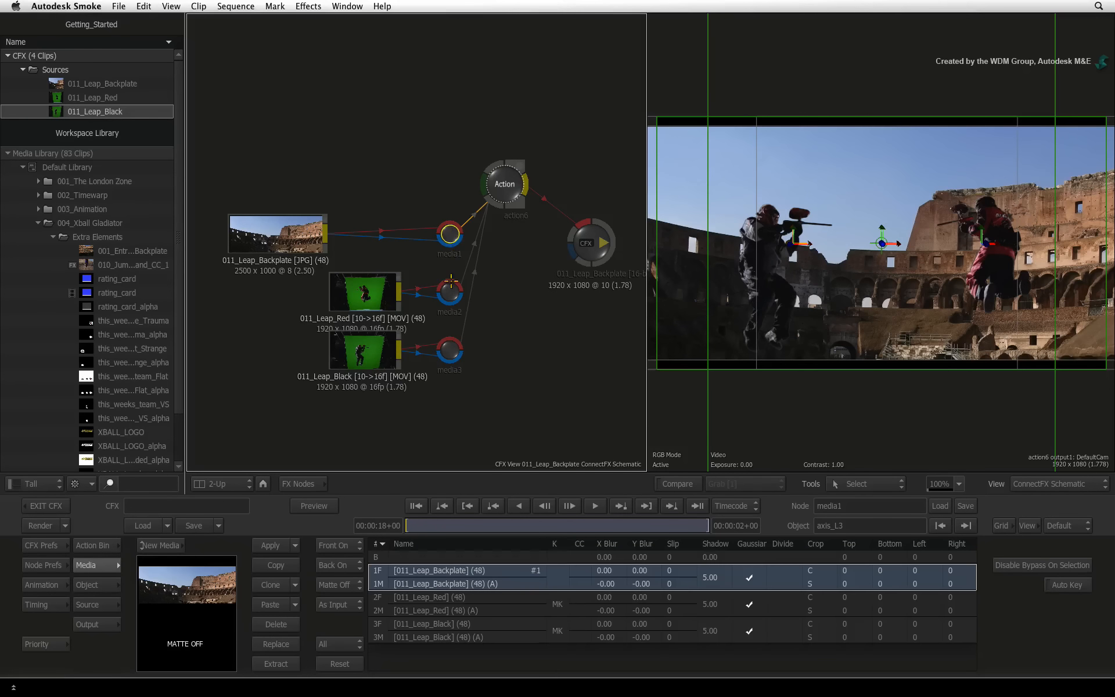
left_click(451, 293)
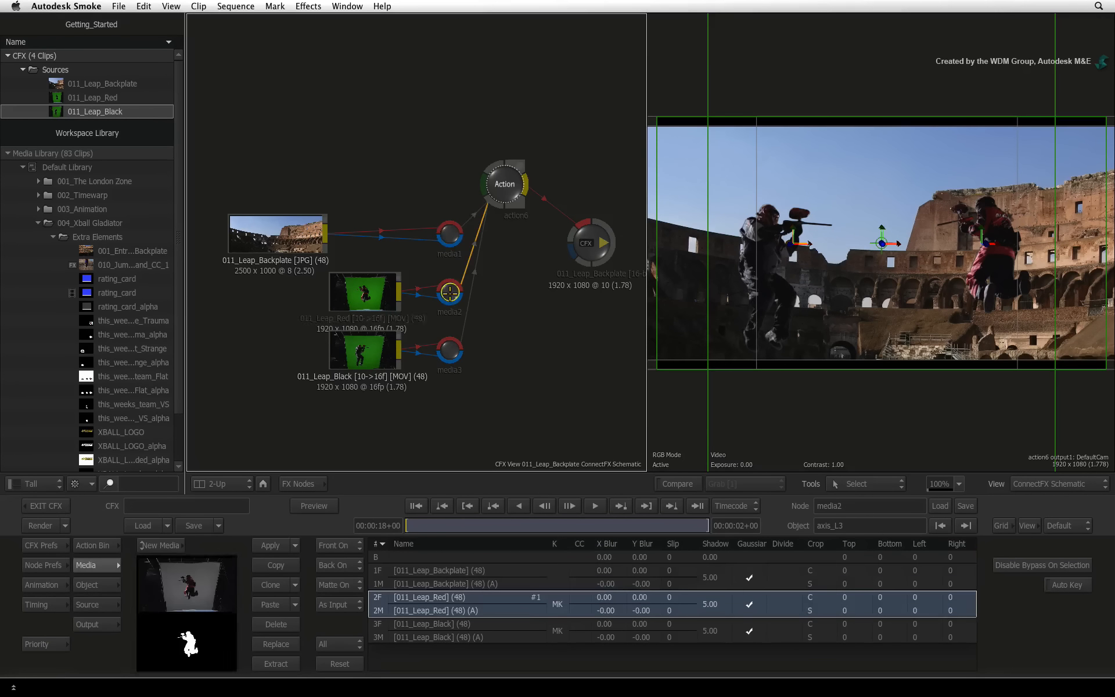
left_click(450, 348)
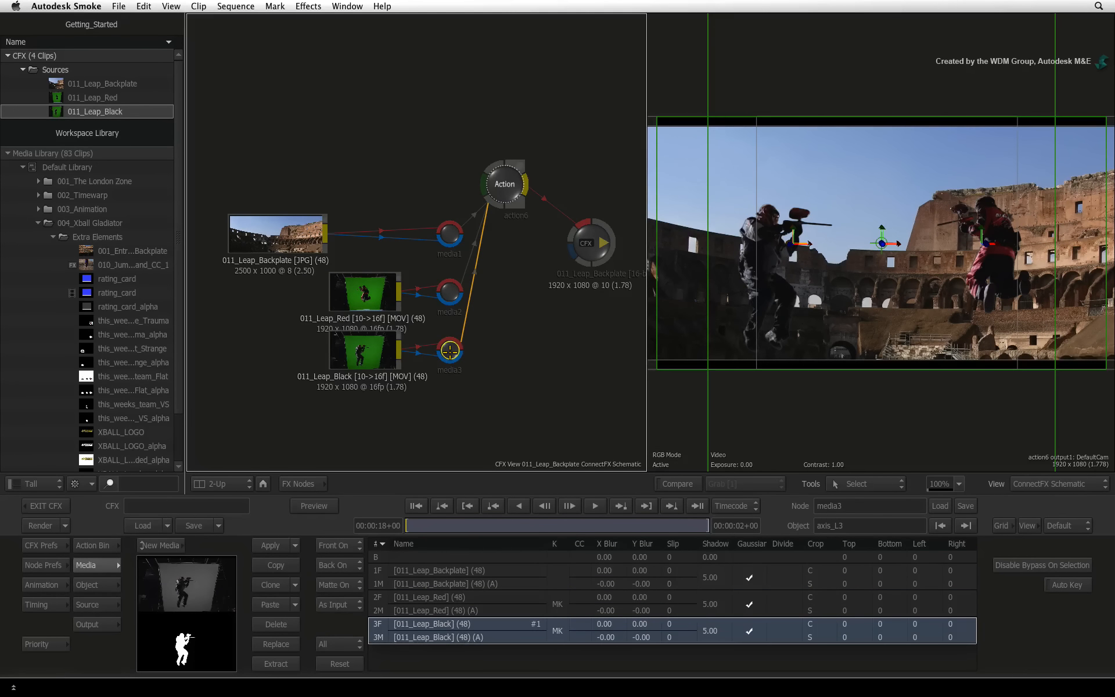
left_click(450, 291)
left_click(445, 235)
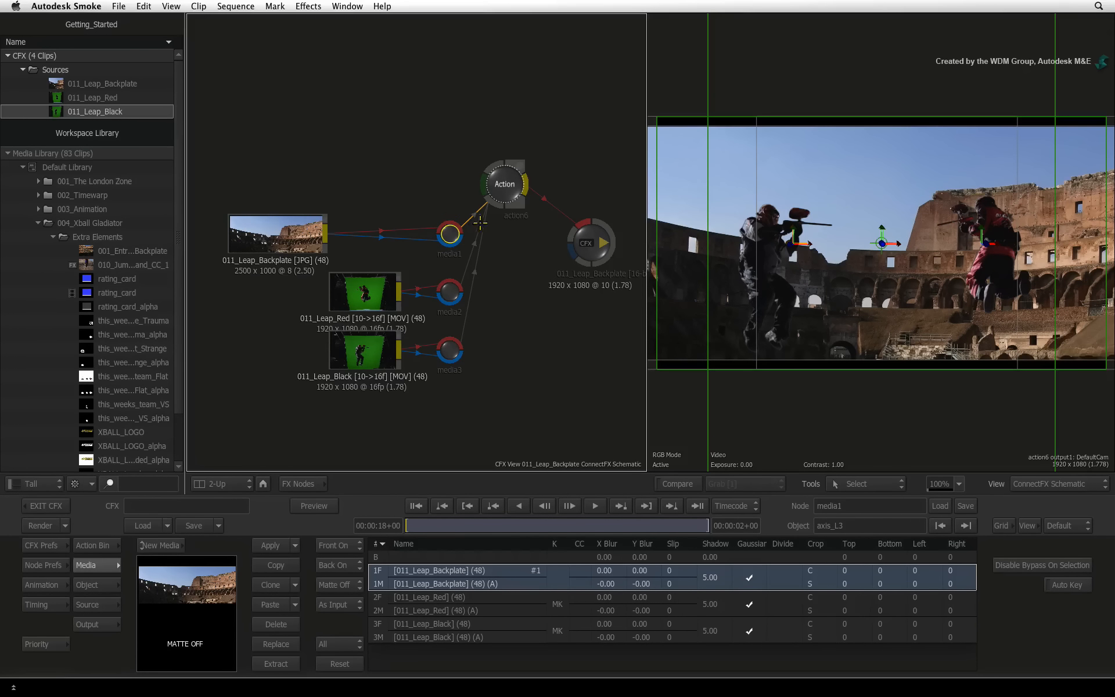
left_click(505, 192)
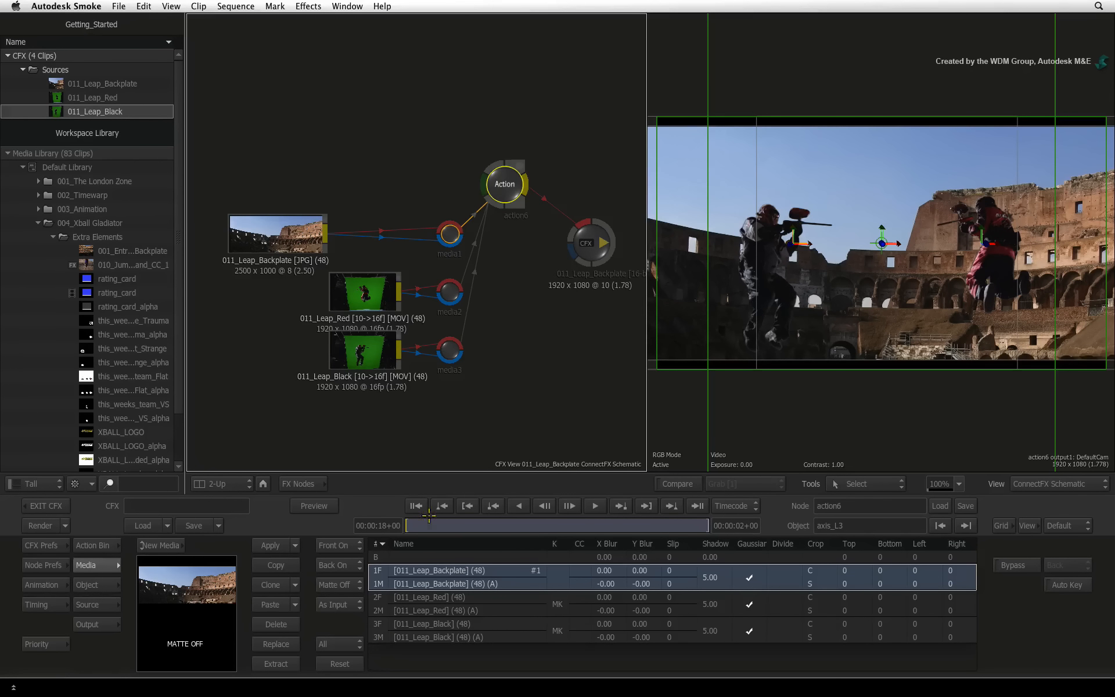
Switch the matte of the 011_Leap_Red media off and on again, and check its back option.
left_click(446, 291)
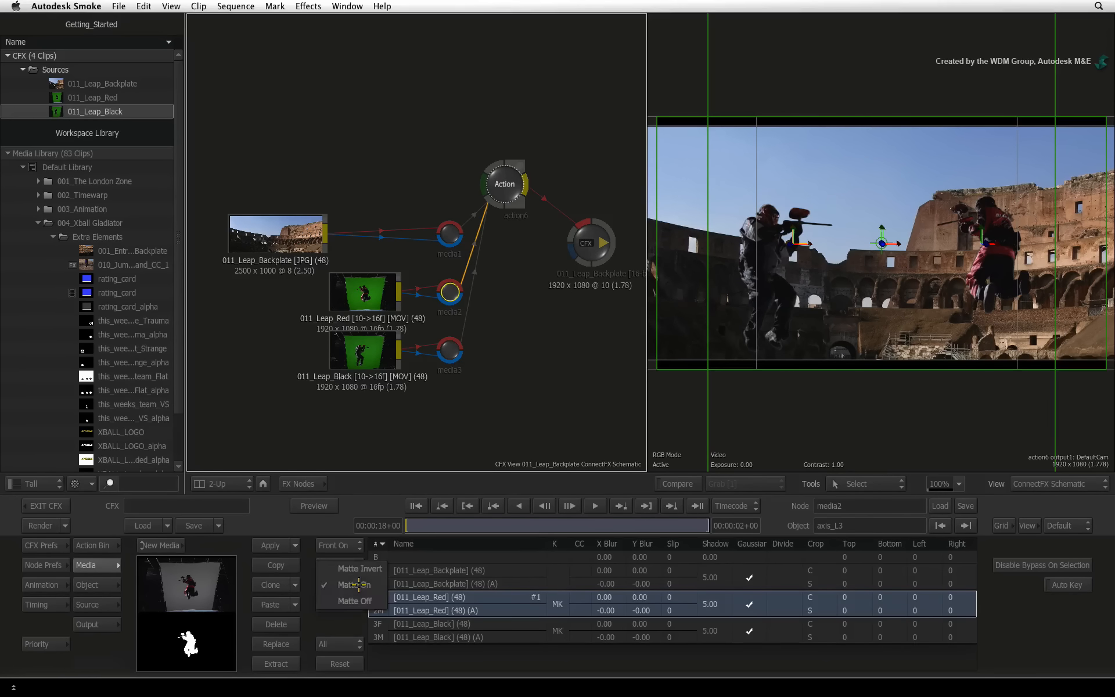
left_click(358, 601)
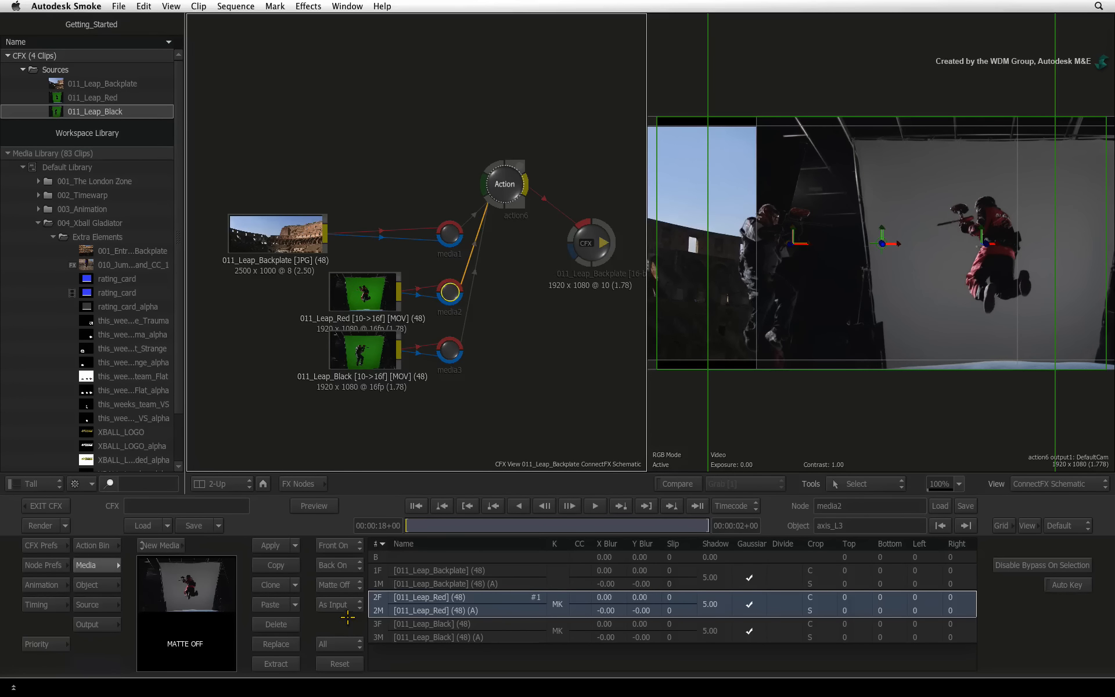
left_click(358, 585)
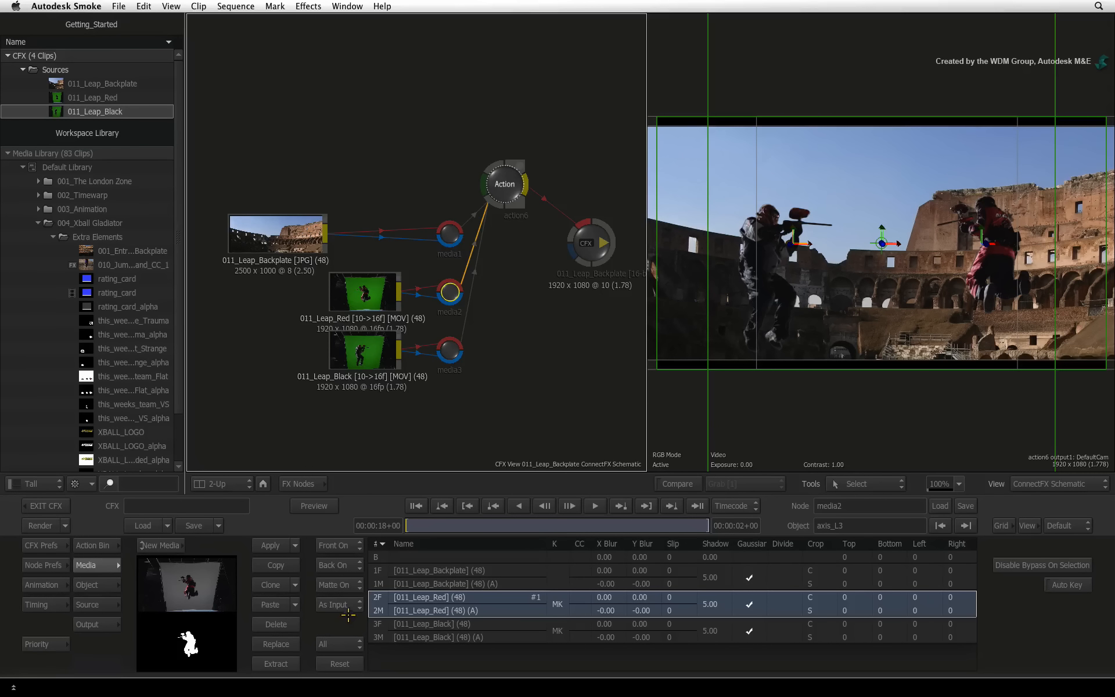
left_click(358, 566)
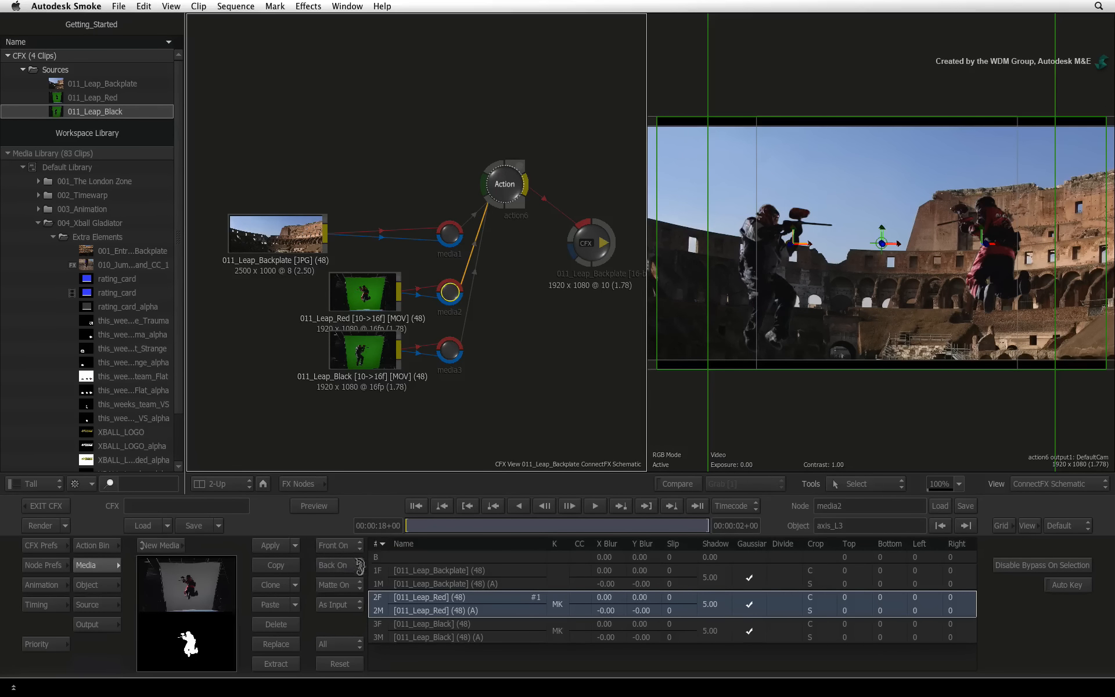
left_click(359, 567)
Add a colour correction to the 011_Leap_Red front media, tinting it magenta with a balance hue of about 291 and gain of about 184.3.
double_click(580, 597)
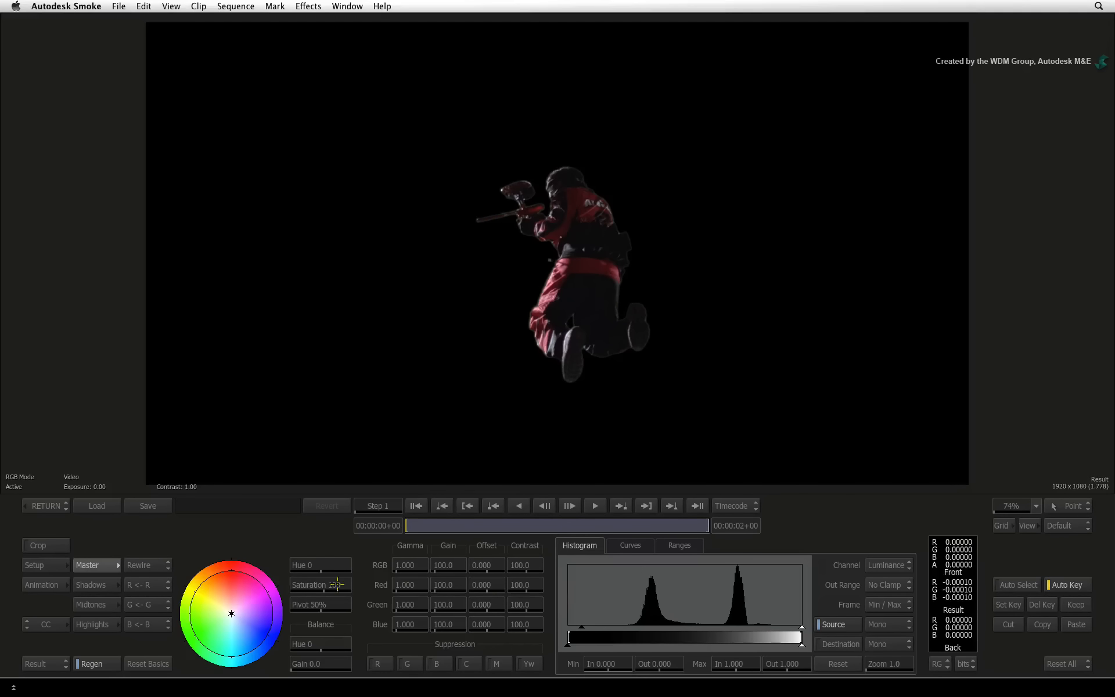
left_click_drag(233, 604, 299, 592)
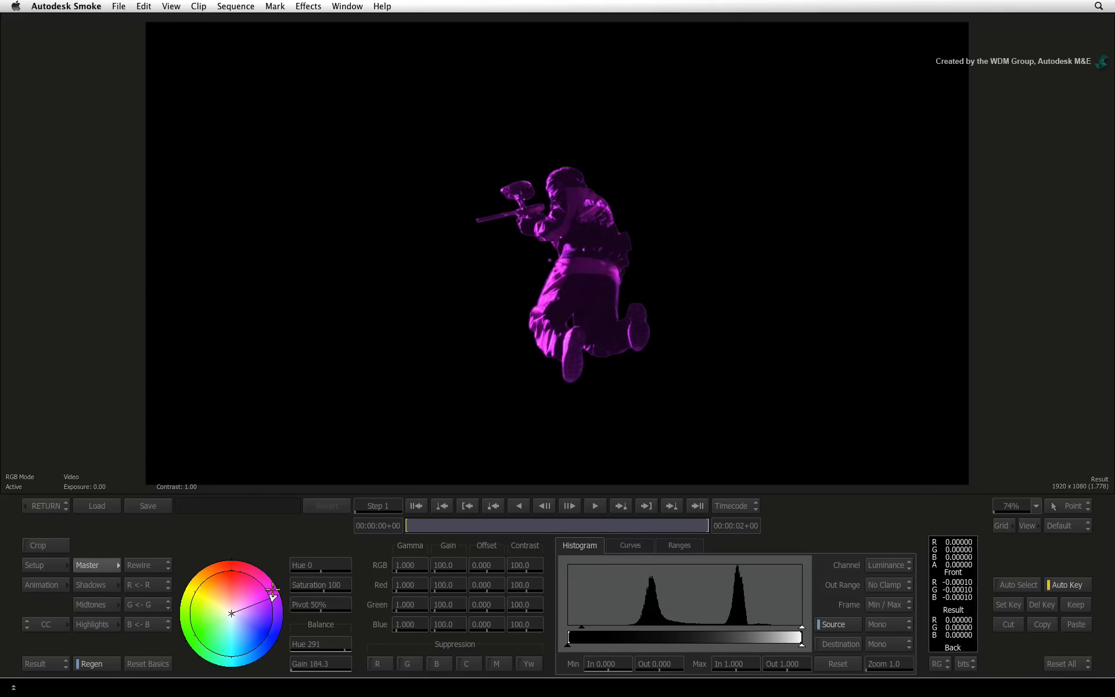
left_click(42, 505)
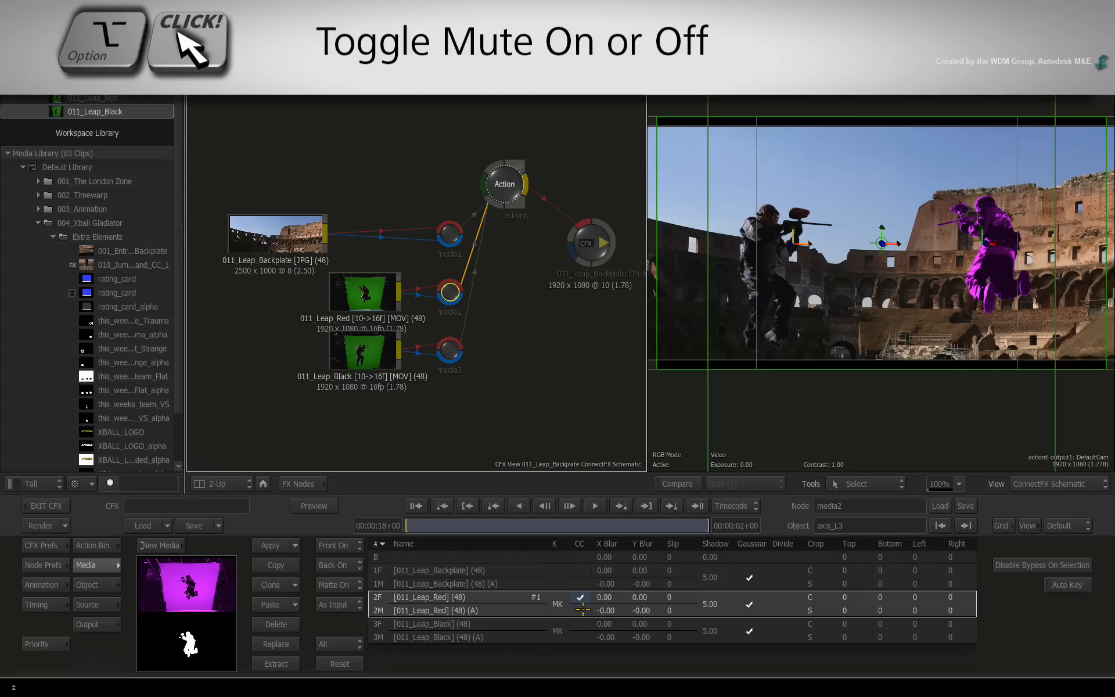
Mute and unmute the colour correction on the 011_Leap_Red media, and delete the effect.
left_click(584, 597, "alt")
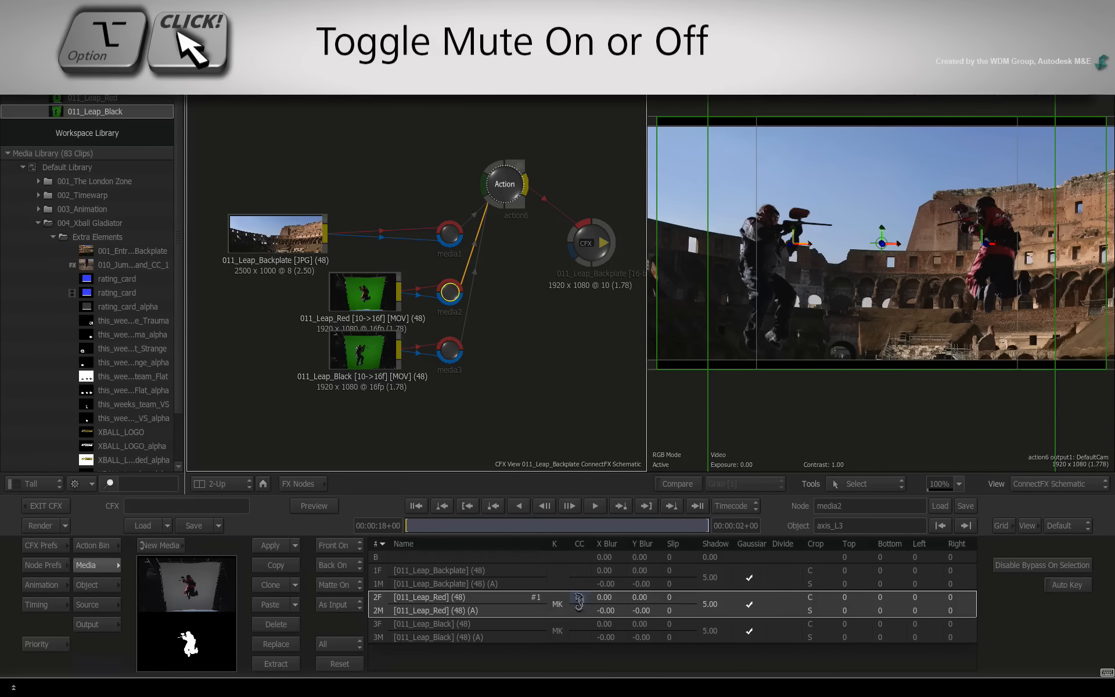
left_click(579, 604, "alt")
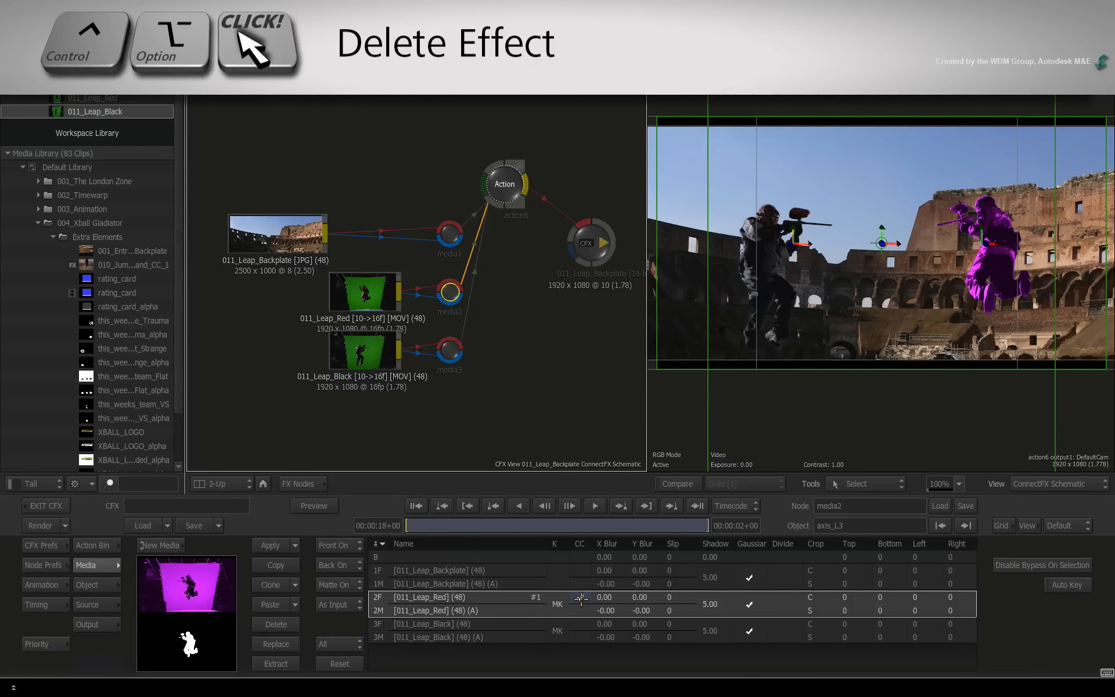
left_click(581, 598, "ctrl+alt")
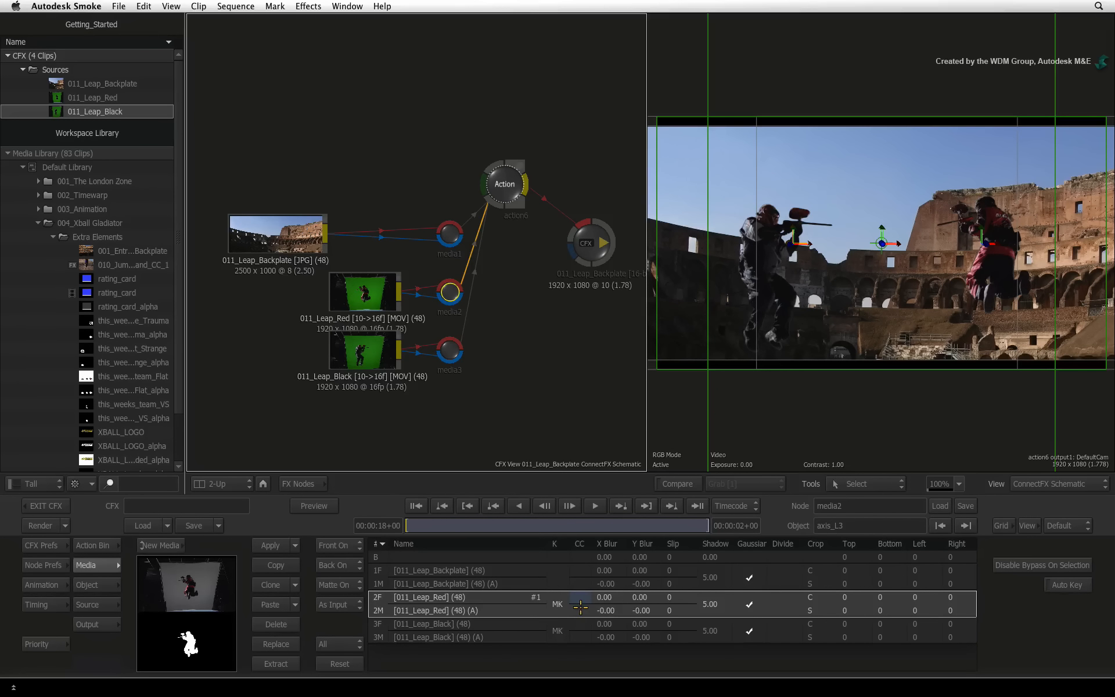
Switch from the ConnectFX schematic to the Action schematic and tidy its nodes.
left_click(377, 598)
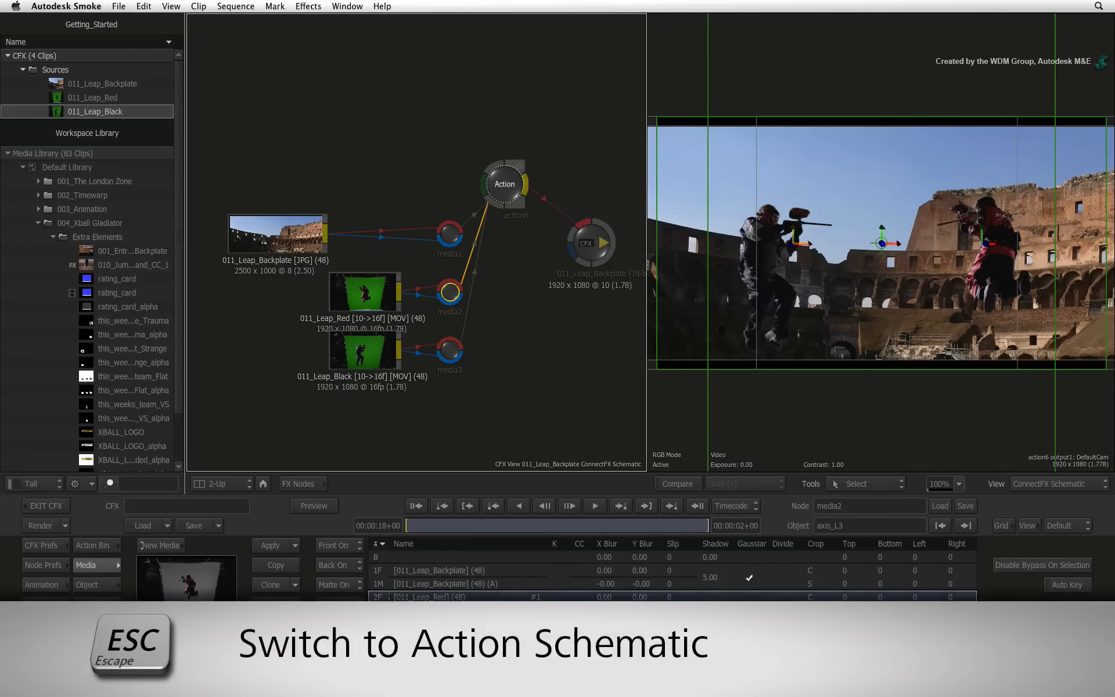
key("Escape")
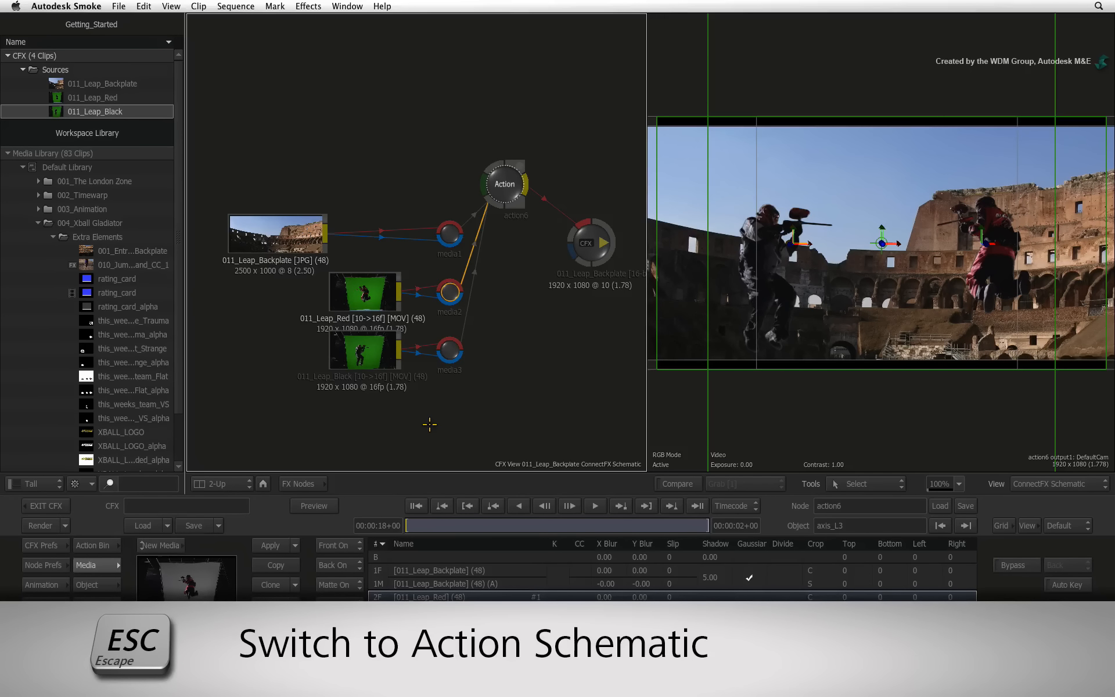
key("Escape")
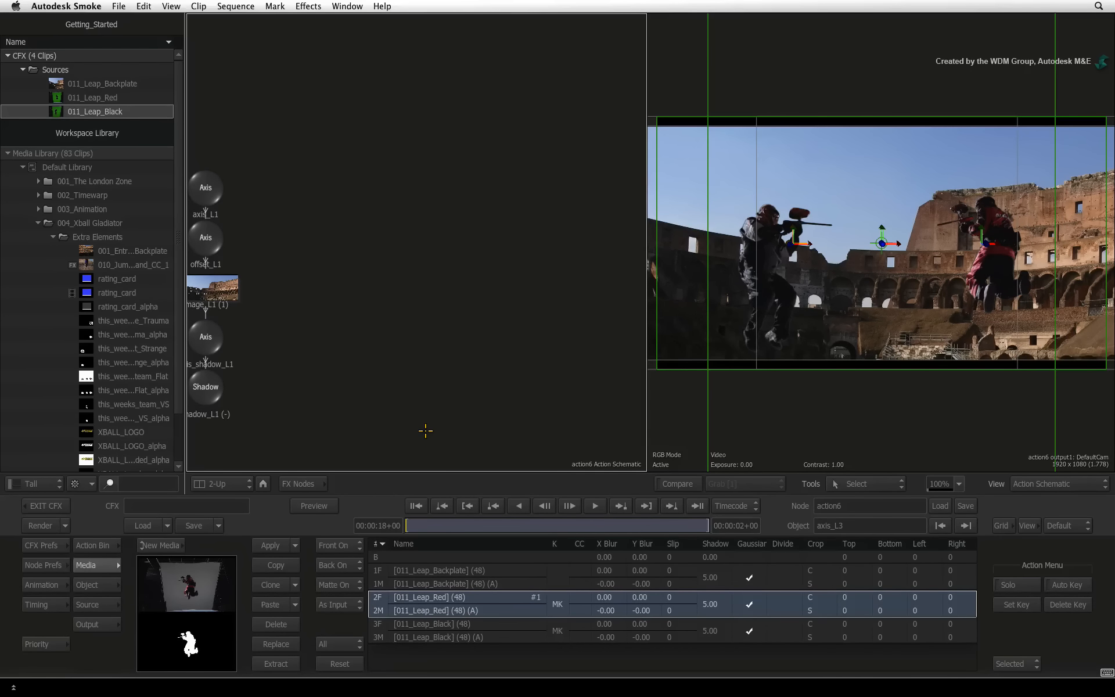
left_click_drag(317, 340, 526, 273)
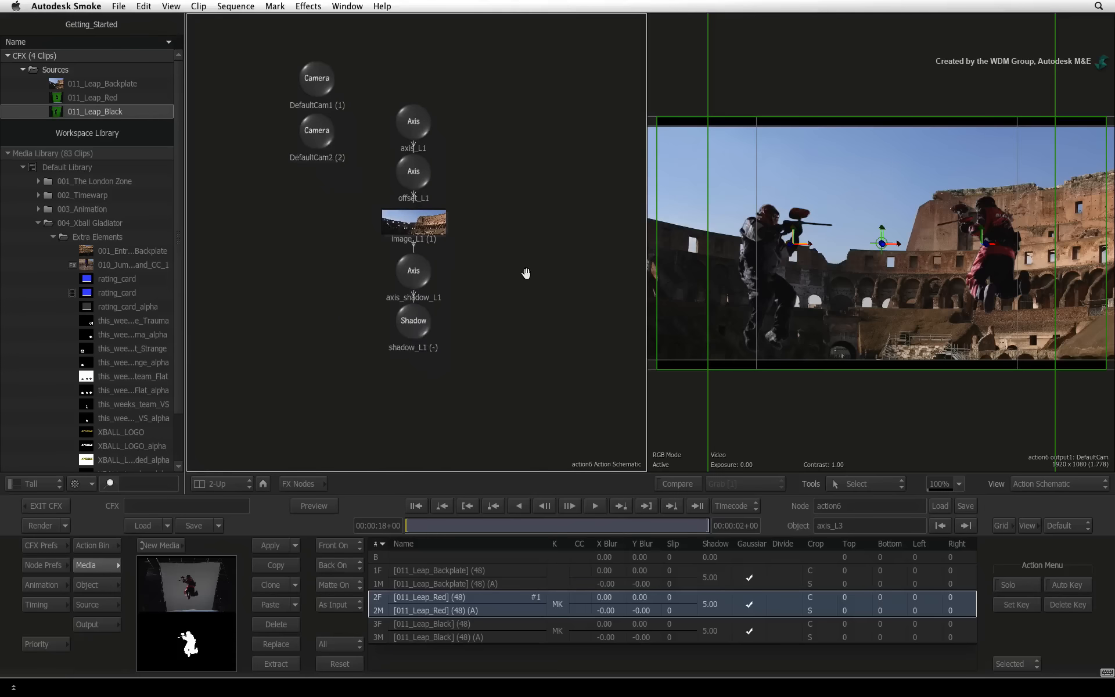
key("alt+t")
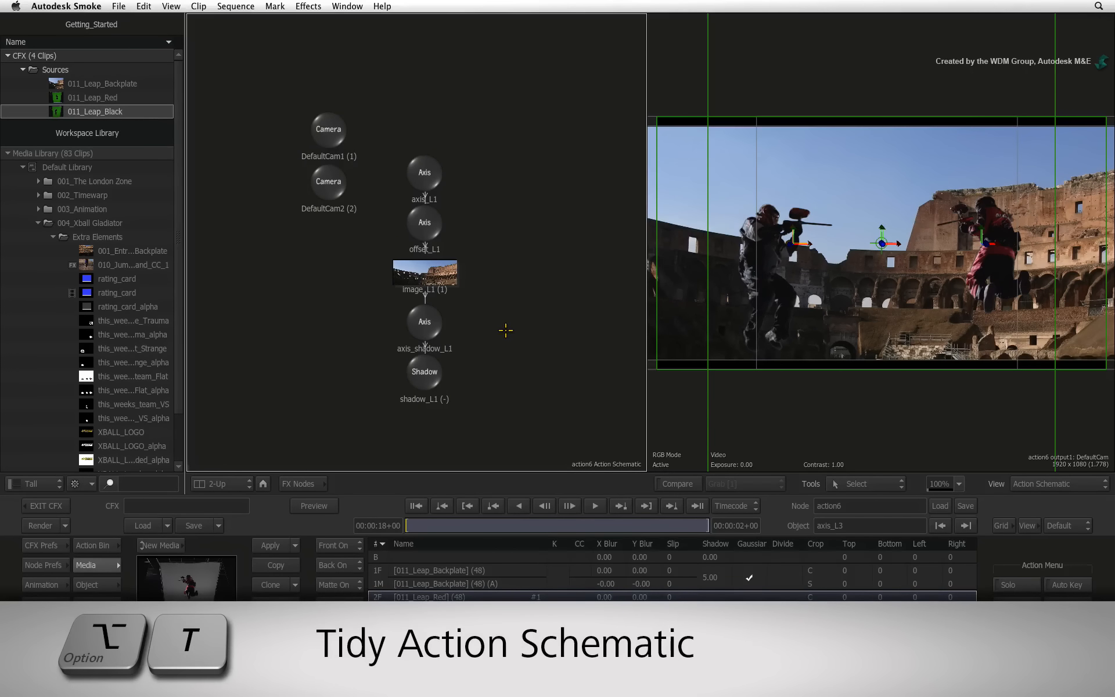
key("alt+t")
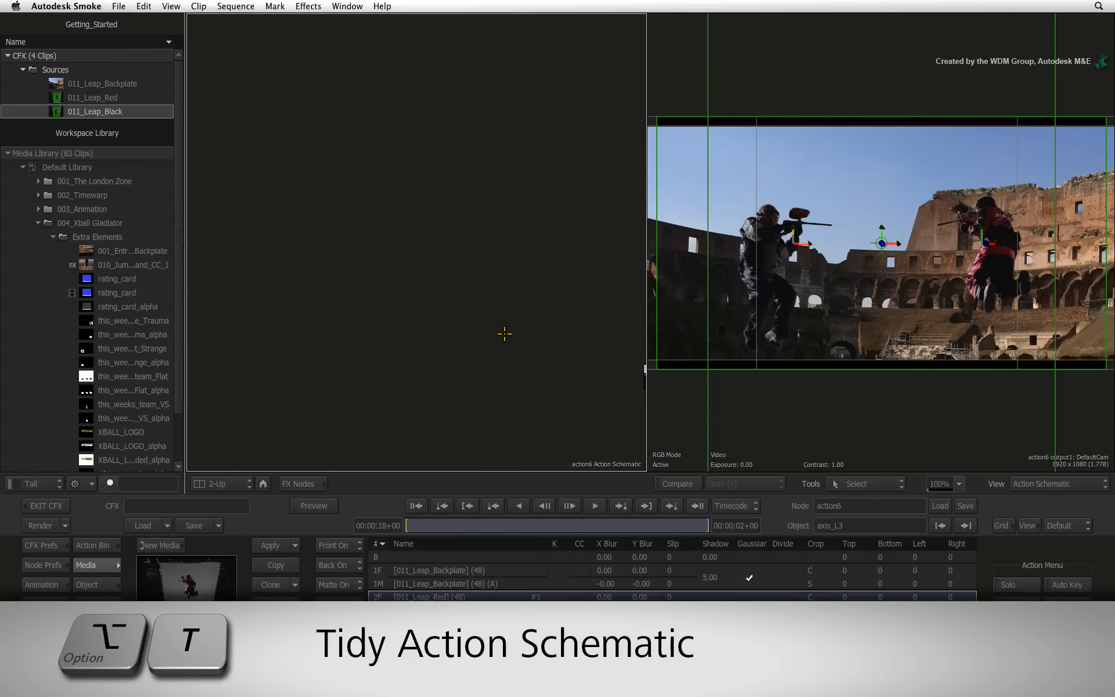
Examine the layer nodes in the Action schematic and compare it with the ConnectFX schematic, returning to the Action schematic.
left_click_drag(536, 322, 217, 234)
left_click_drag(501, 341, 402, 308)
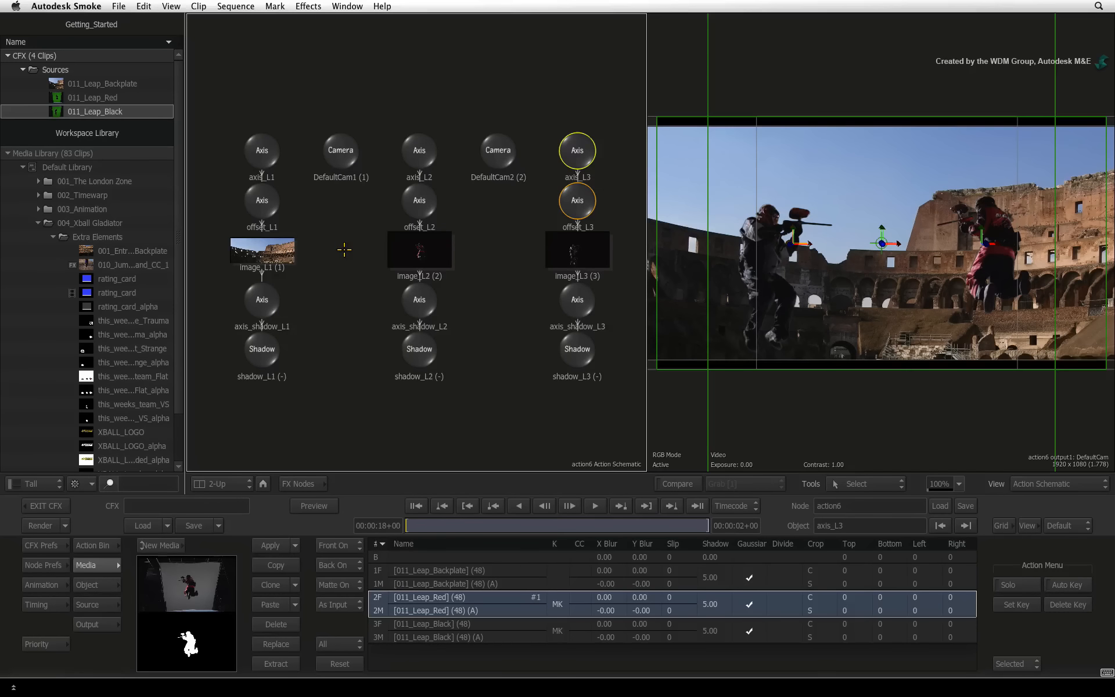
key("grave")
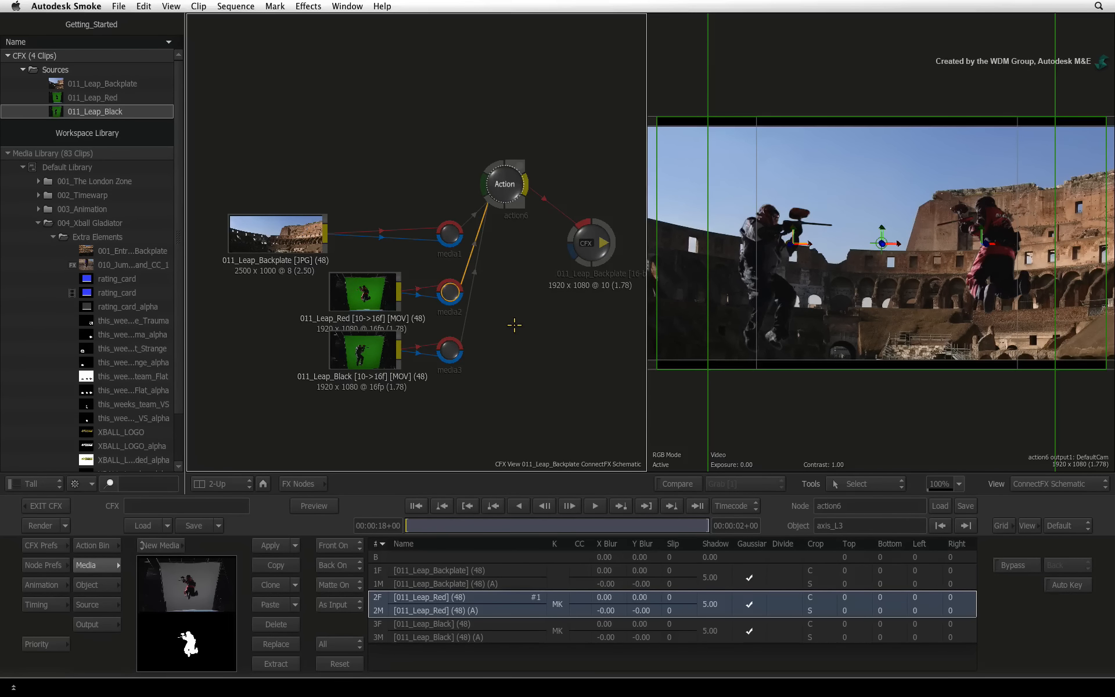
key("grave")
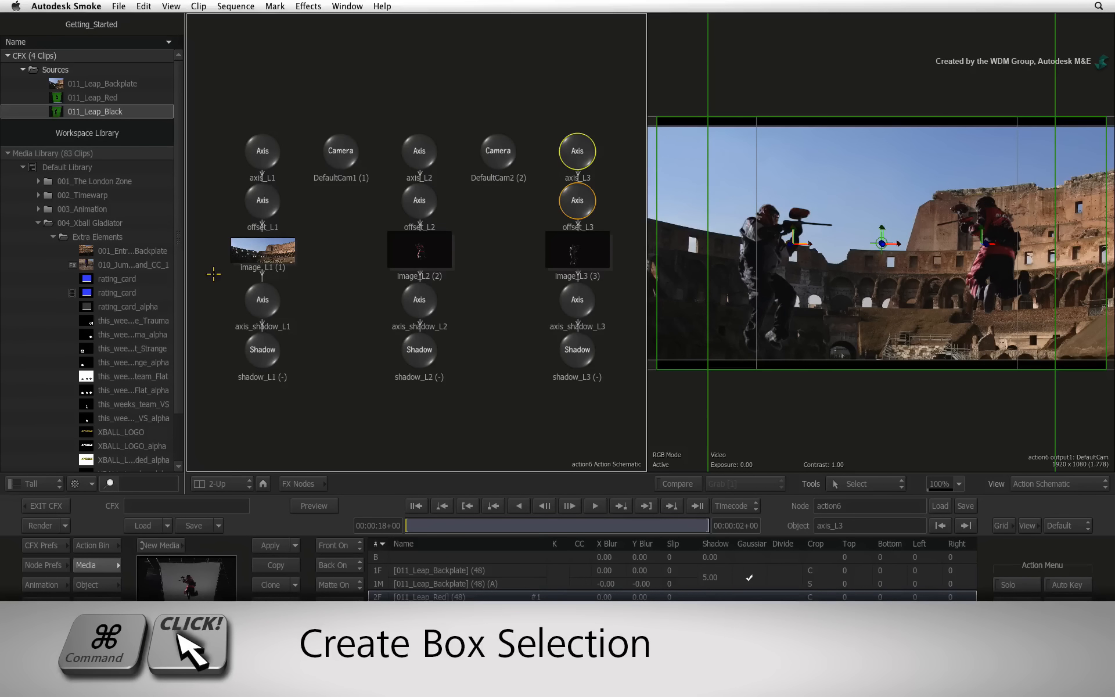
Delete the shadow and axis_shadow nodes of all three layers from the Action schematic.
left_click_drag(213, 276, 628, 404)
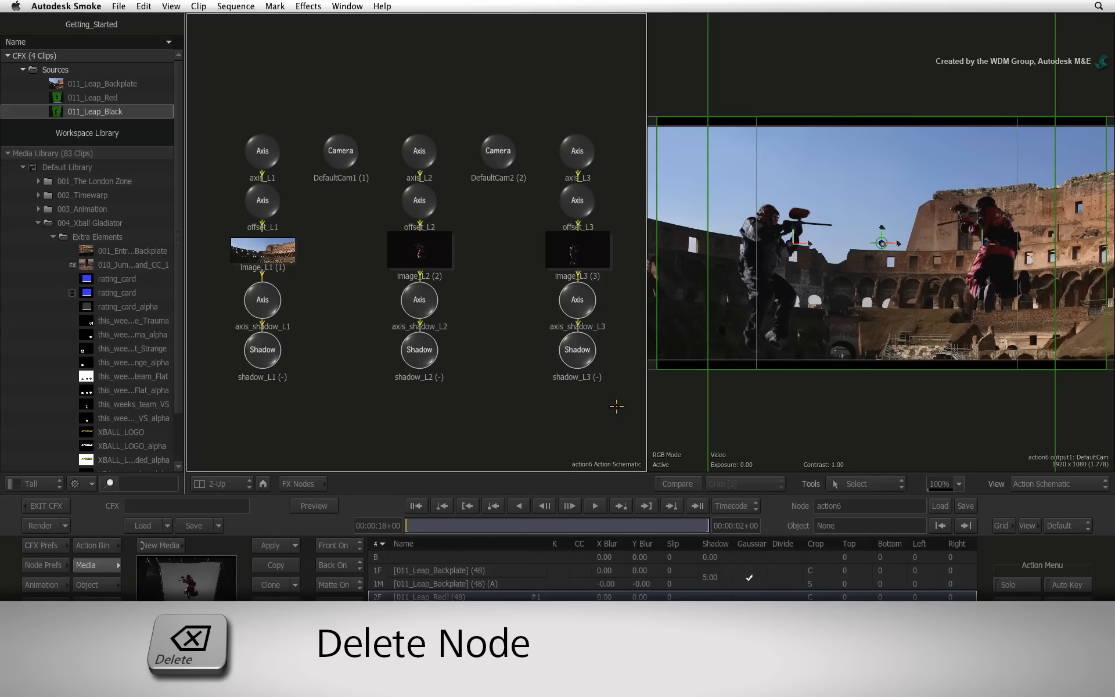
key("Delete")
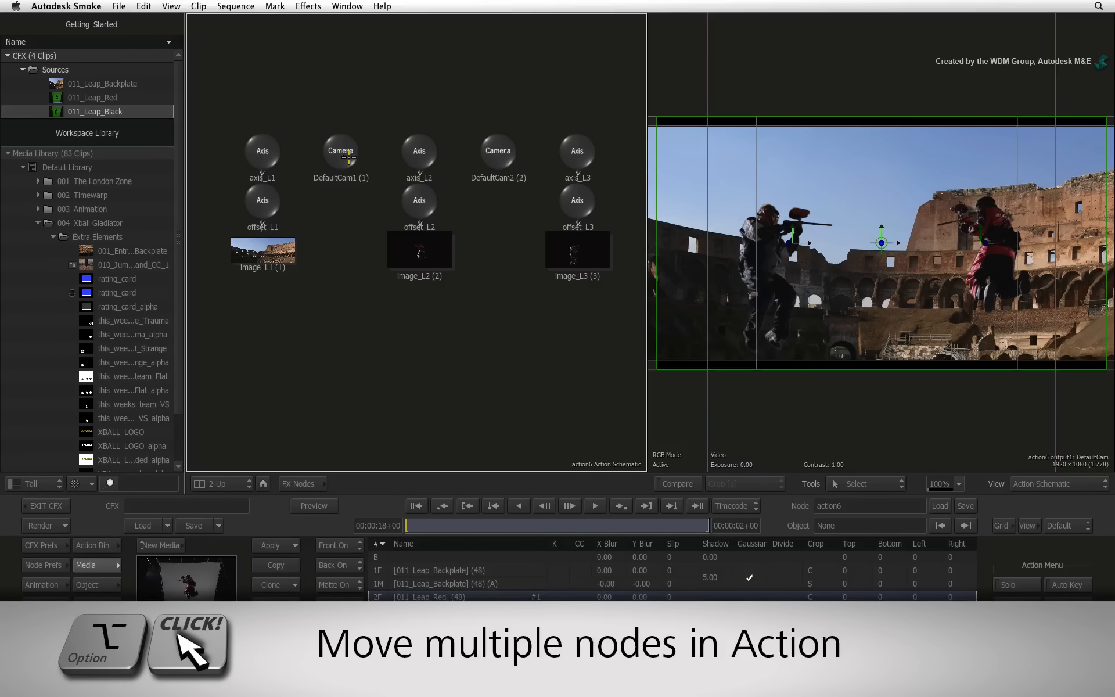
Remove the DefaultCam1 and DefaultCam2 nodes from the Action schematic and tidy the remaining nodes.
left_click_drag(346, 155, 392, 469)
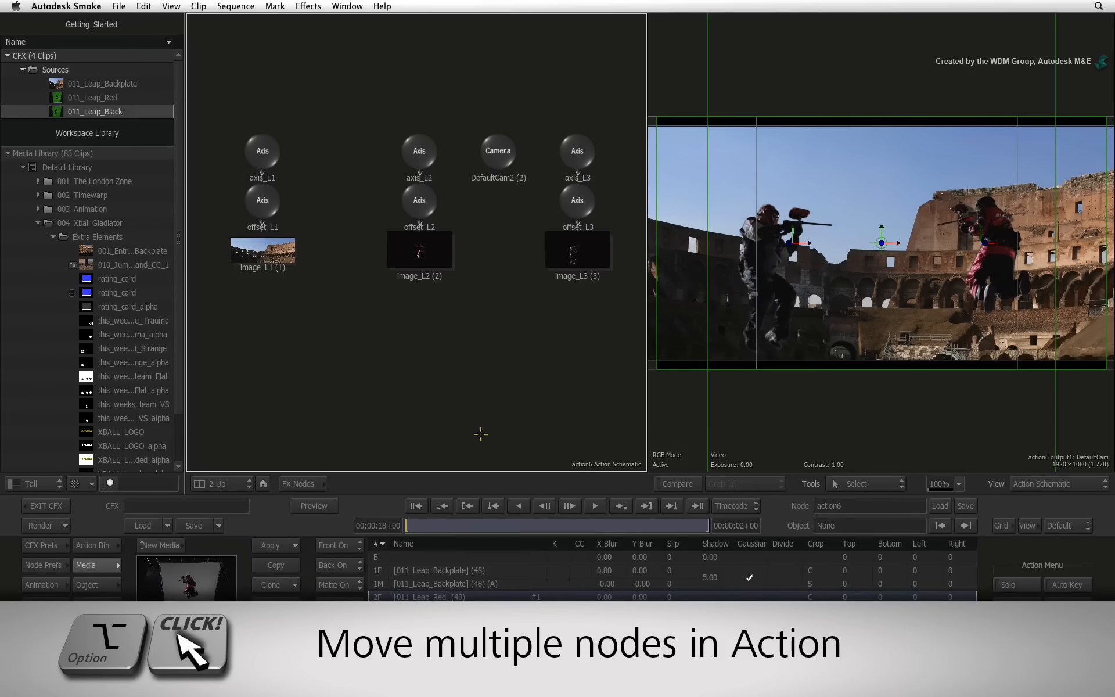
left_click_drag(498, 154, 466, 677)
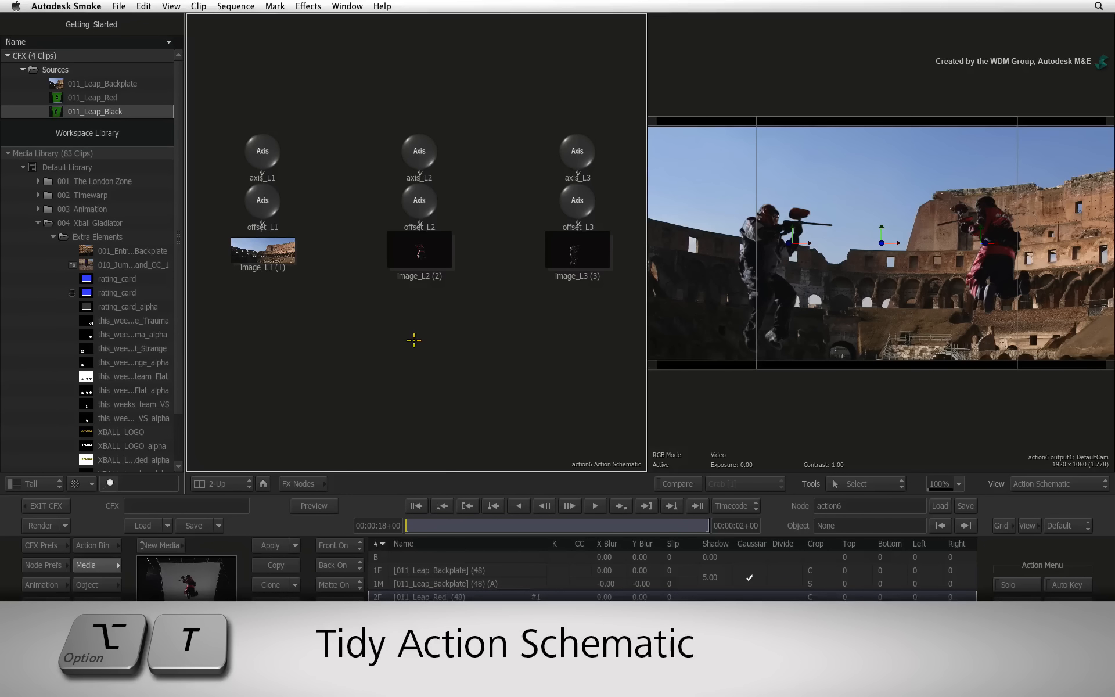
key("alt+t")
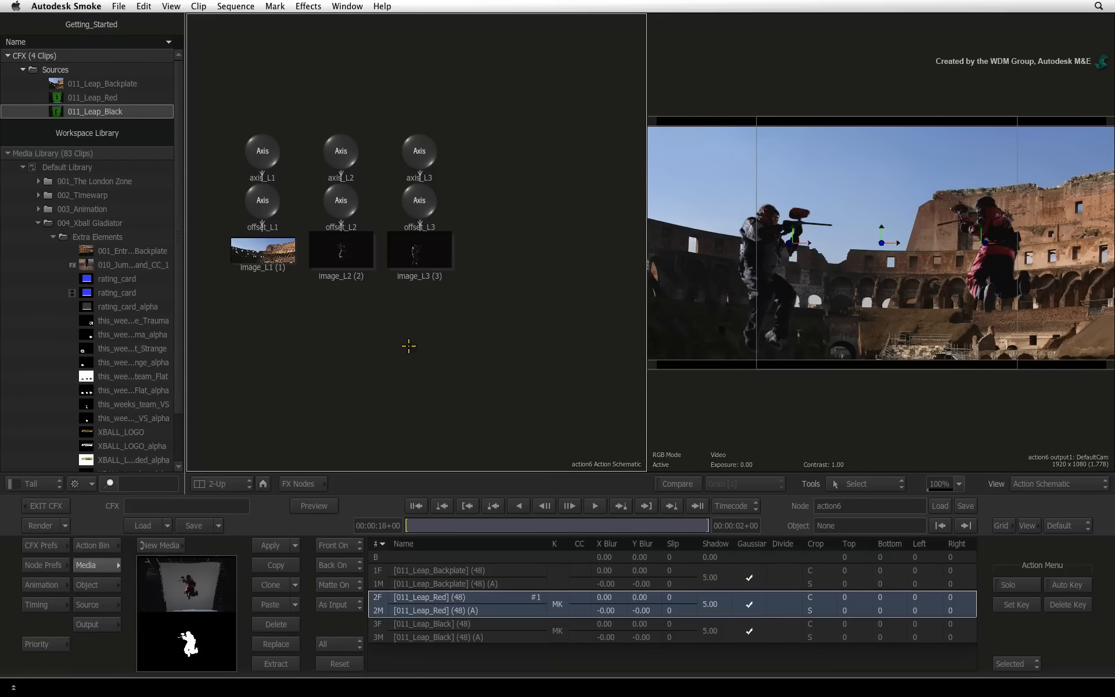
left_click_drag(392, 347, 468, 392)
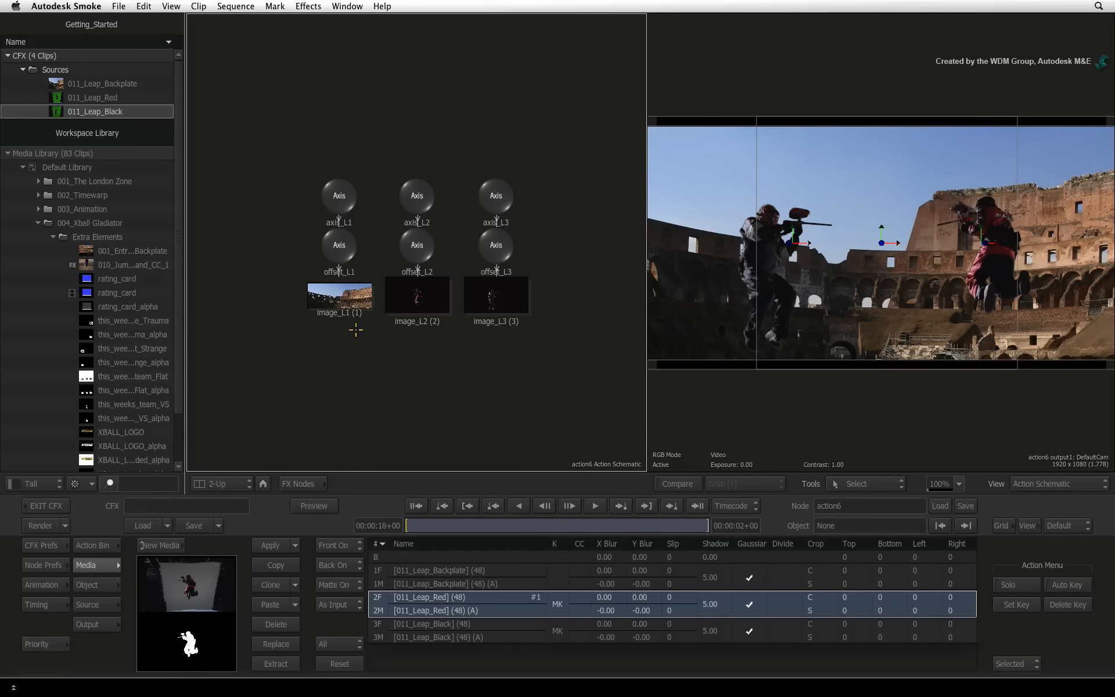
Examine how the axis nodes relate to their layers by selecting axis_L1, axis_L2, axis_L3 and the backplate image node in turn.
left_click(358, 198)
left_click(420, 192)
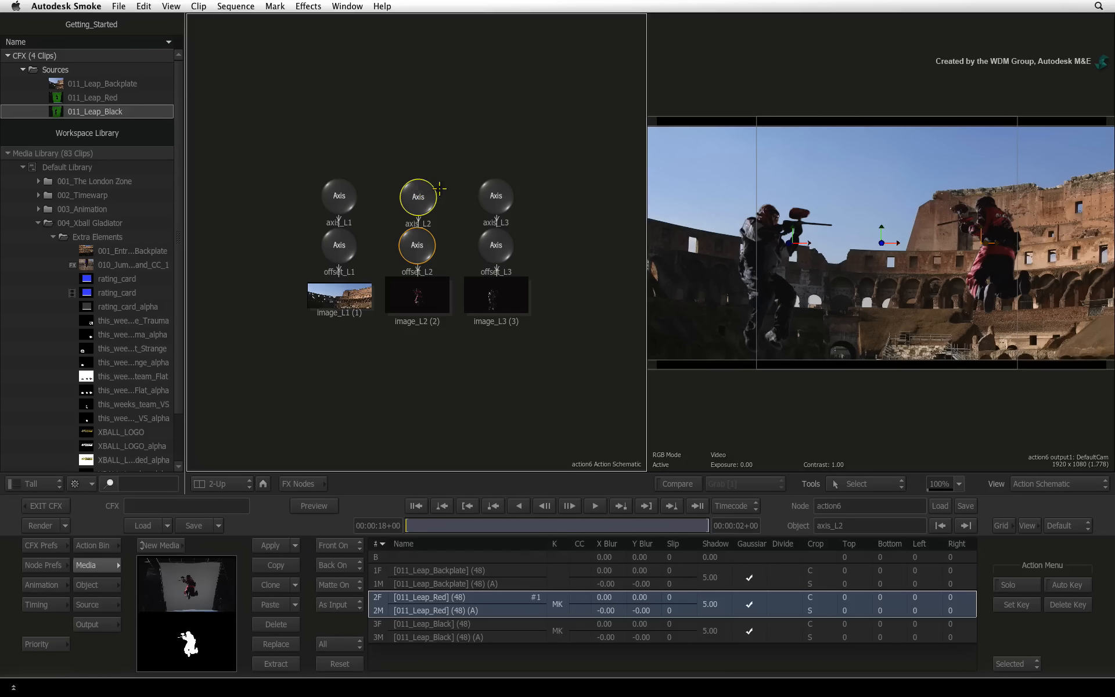
left_click(338, 198)
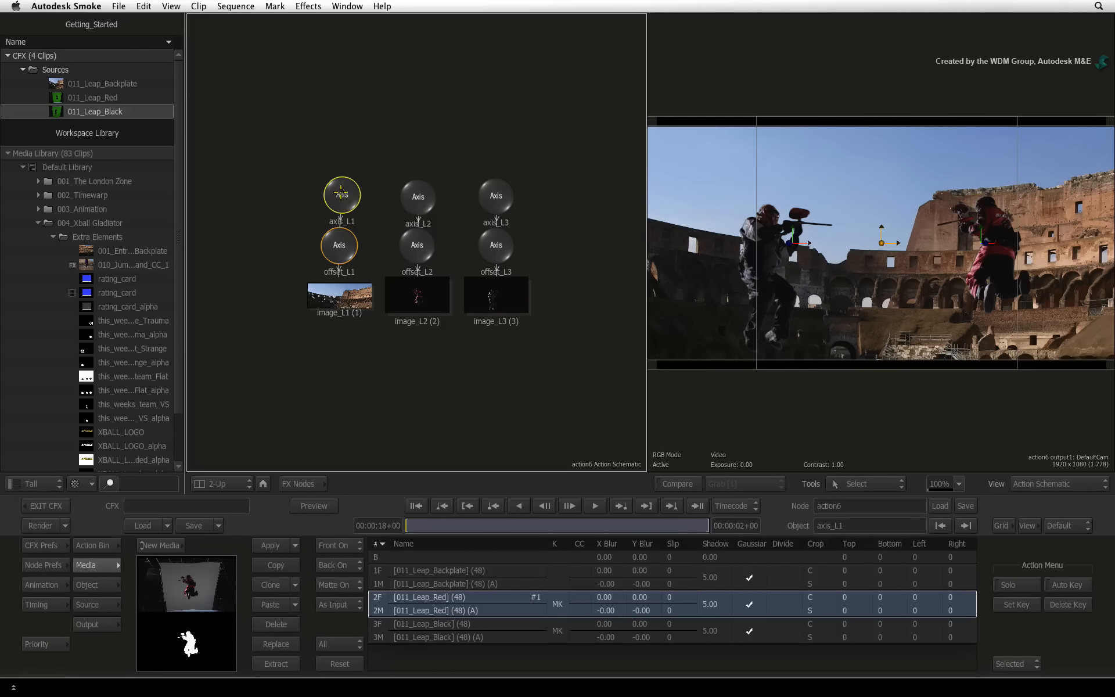
left_click(343, 297)
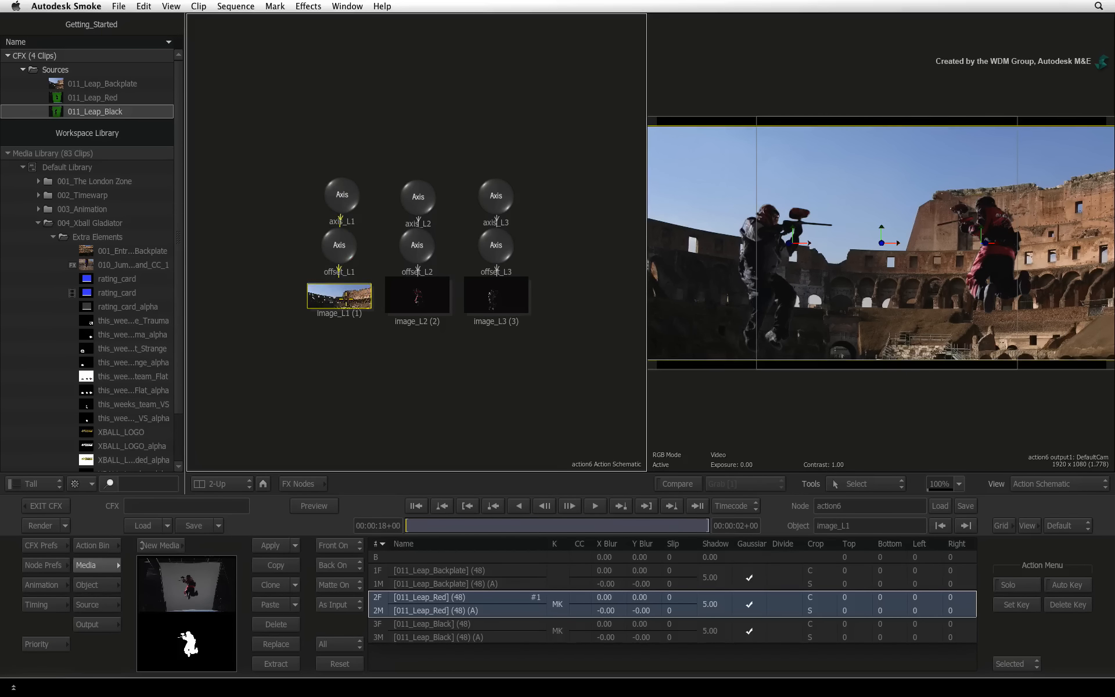
left_click(343, 194)
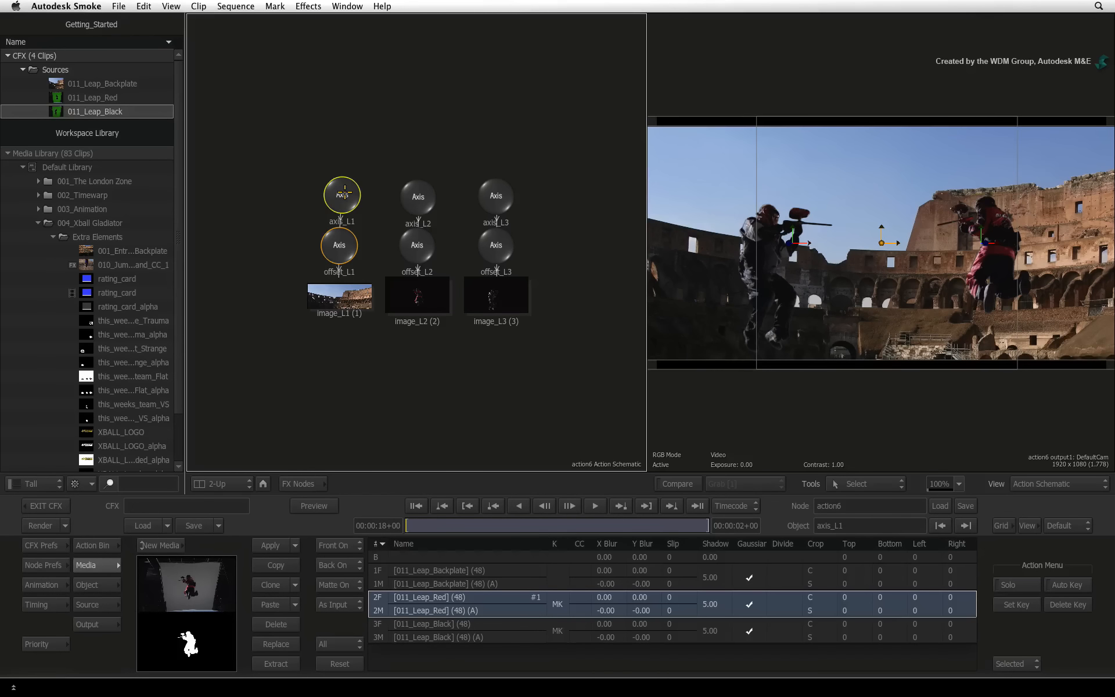
left_click(407, 196)
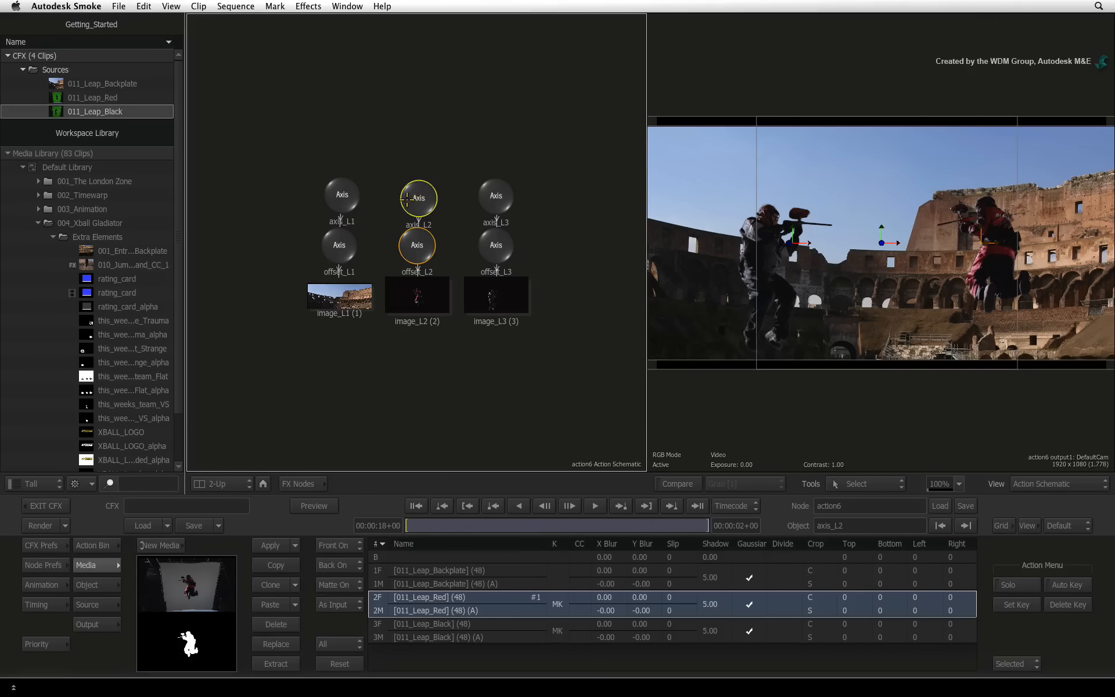
left_click(494, 201)
left_click(418, 200)
Open the object settings of axis_L2 and compare the position values of the axis_L1, axis_L2 and axis_L3 nodes.
double_click(413, 198)
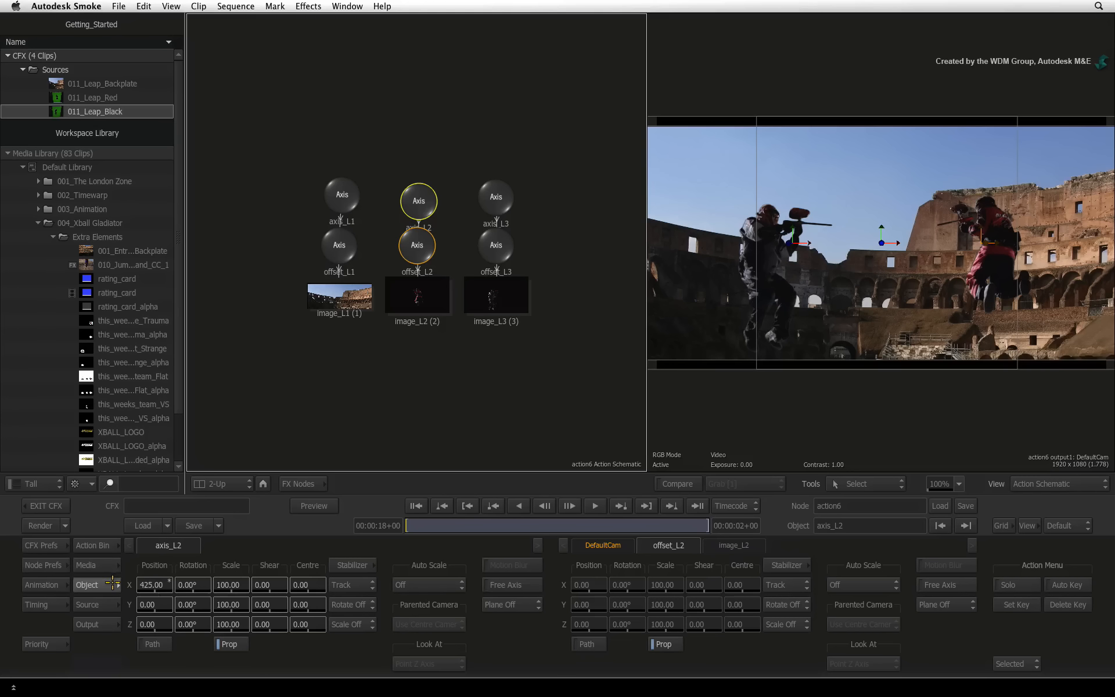
left_click(343, 195)
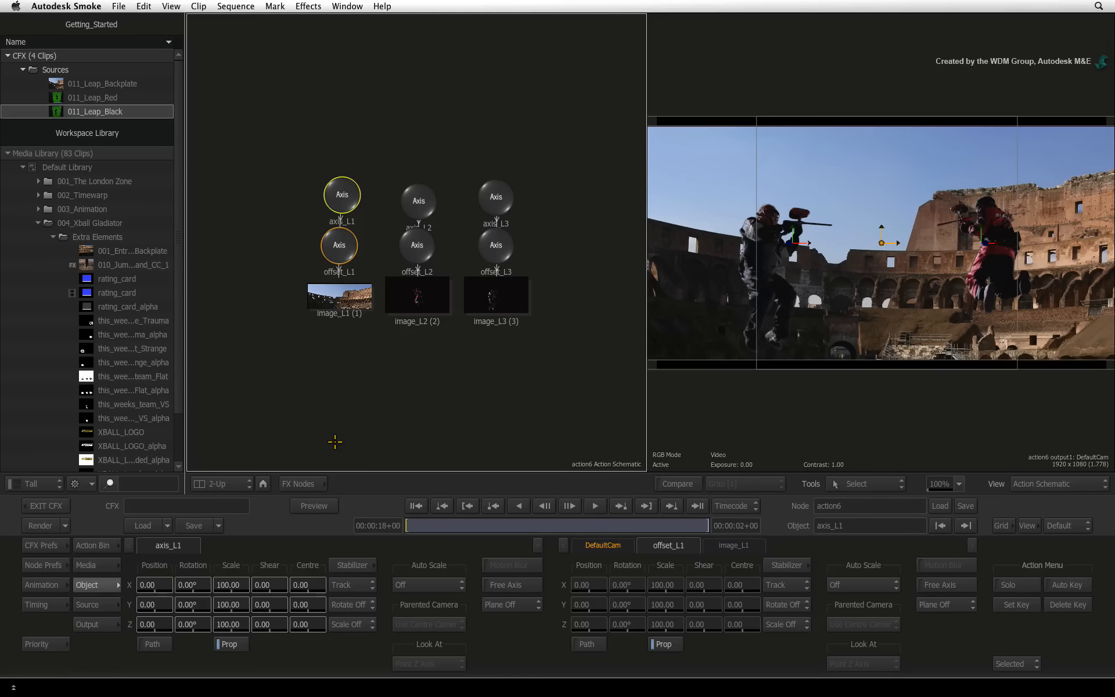
left_click(419, 205)
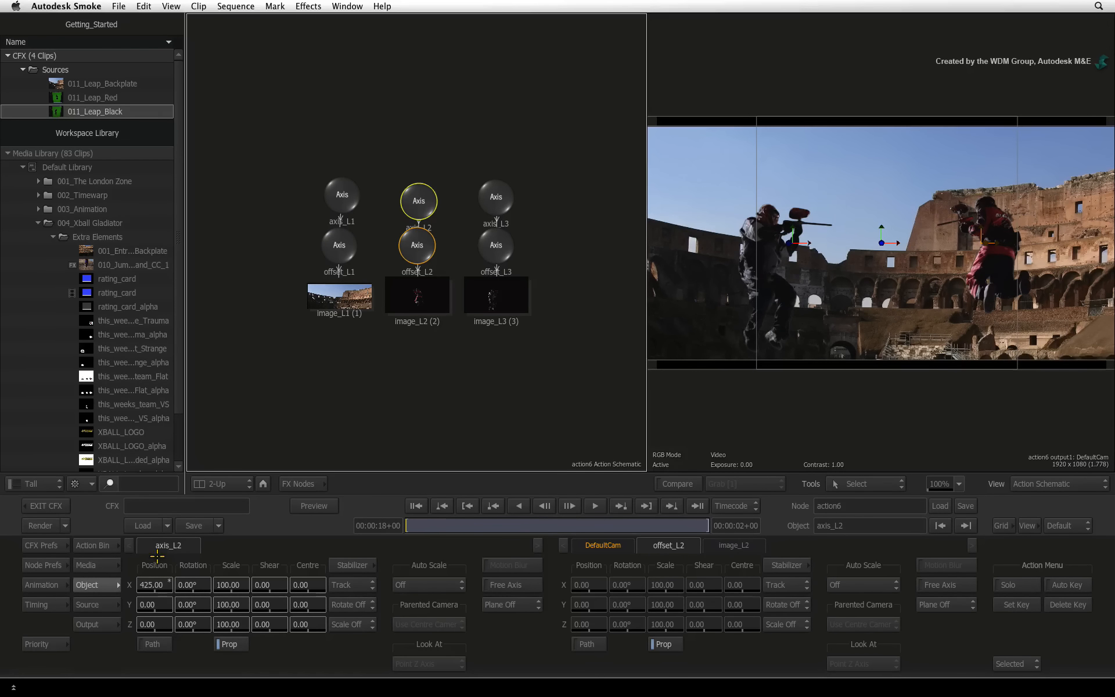
left_click(497, 198)
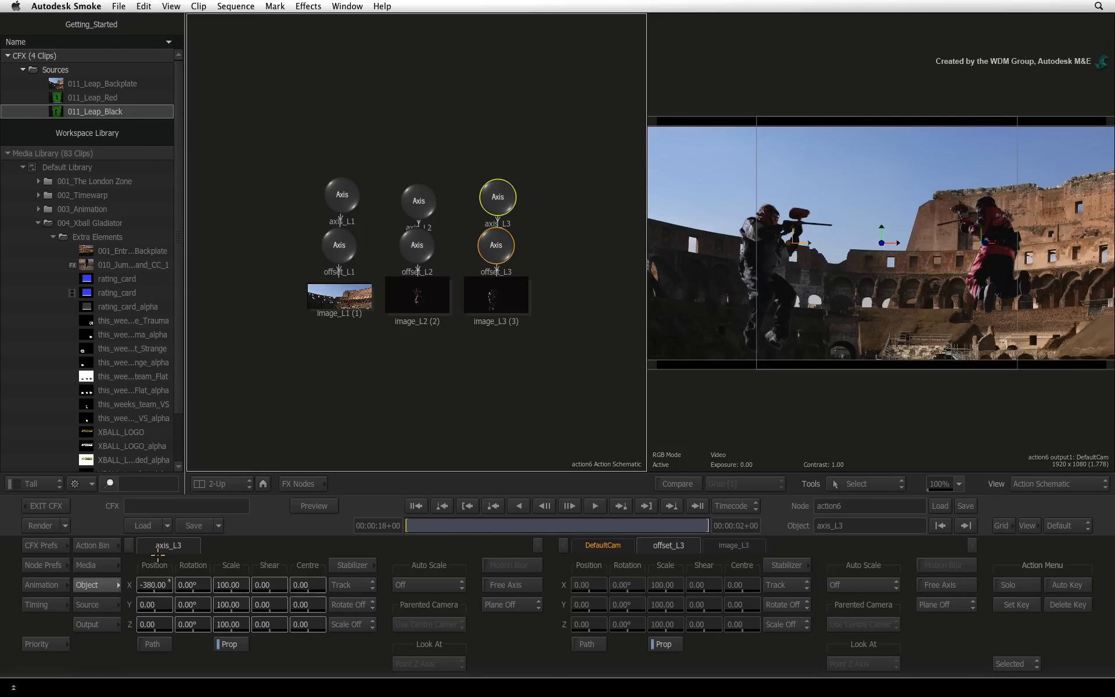
left_click(422, 194)
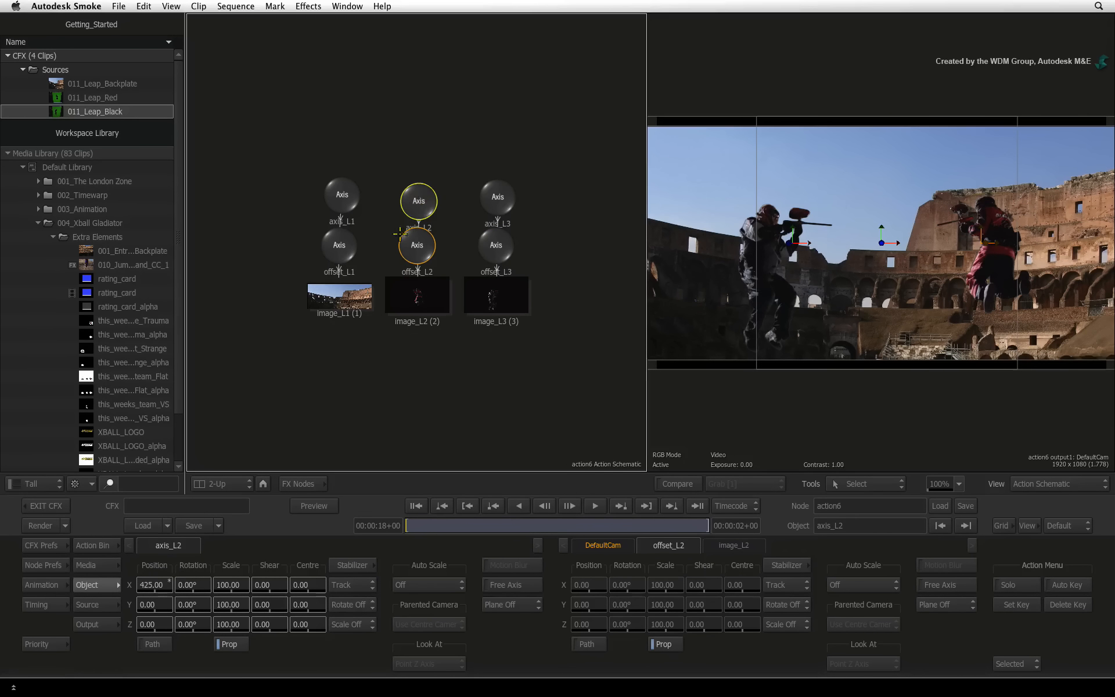
left_click(344, 198)
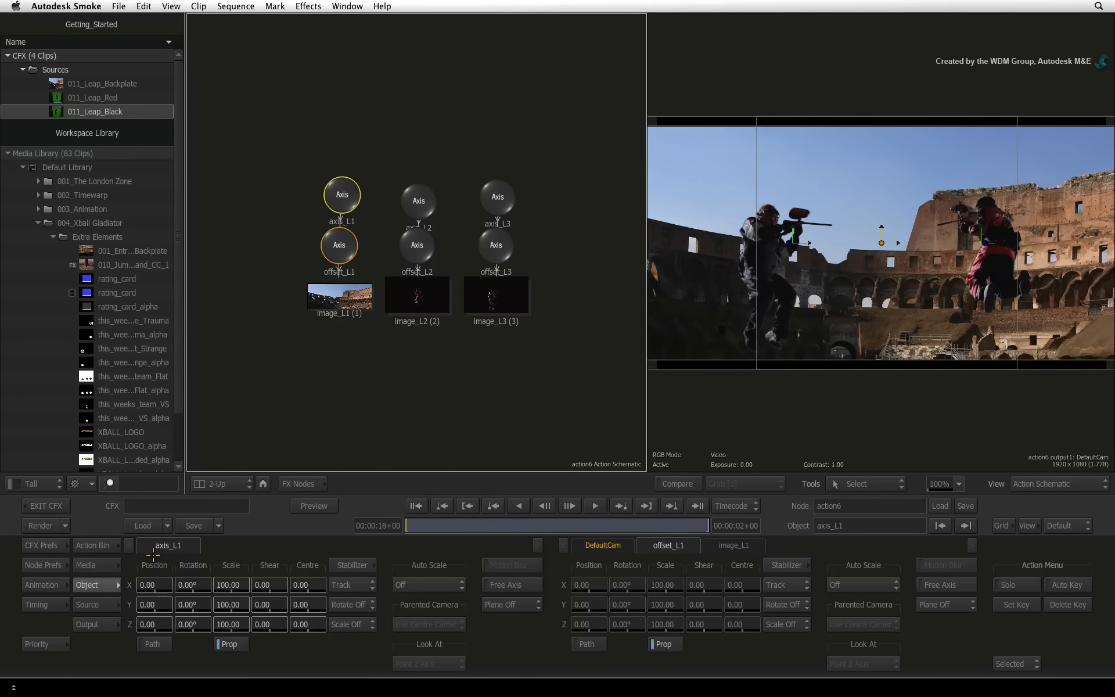
Check the available shadow and Z-buffer rendering modes in the Action node's rendering preferences.
left_click(32, 564)
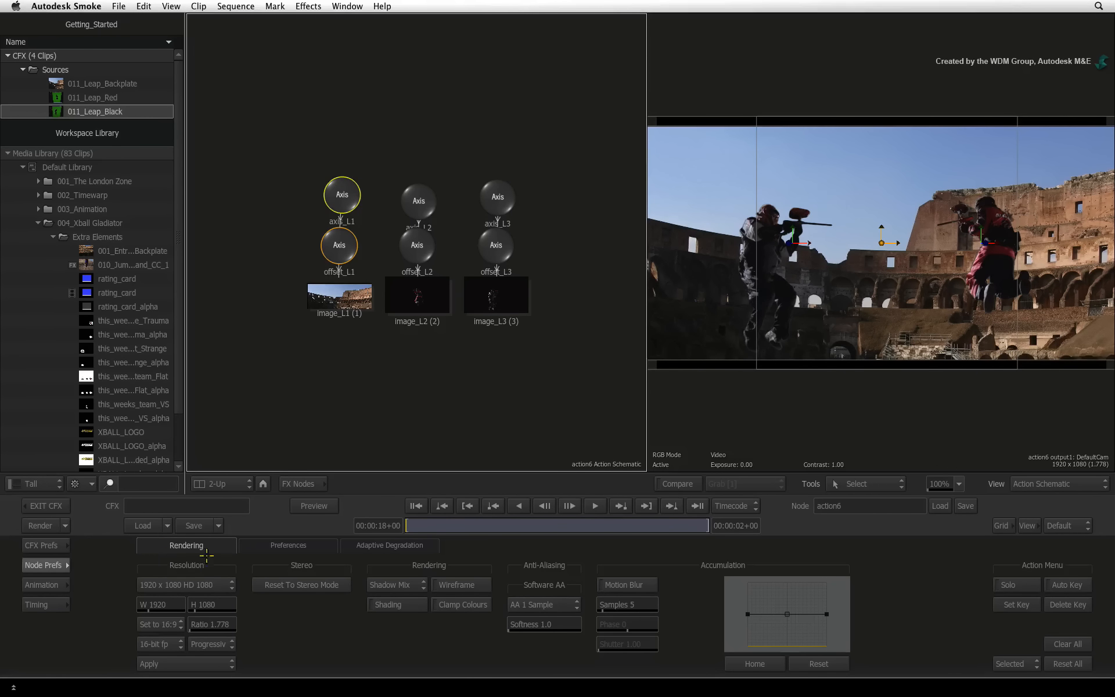
left_click(417, 585)
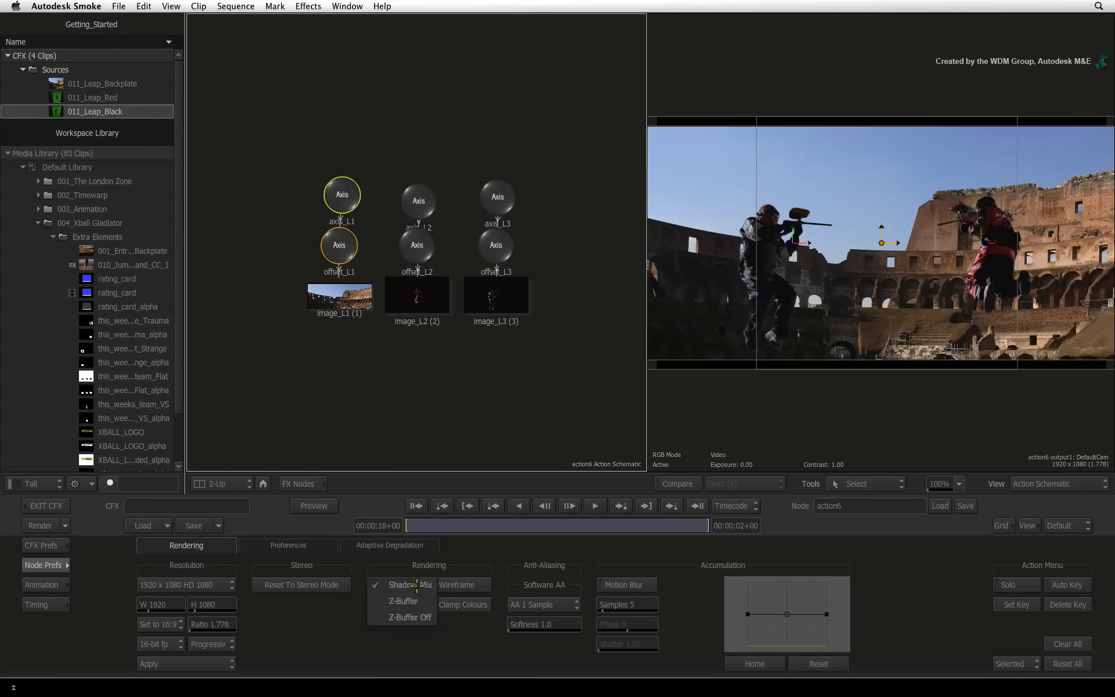
left_click(424, 602)
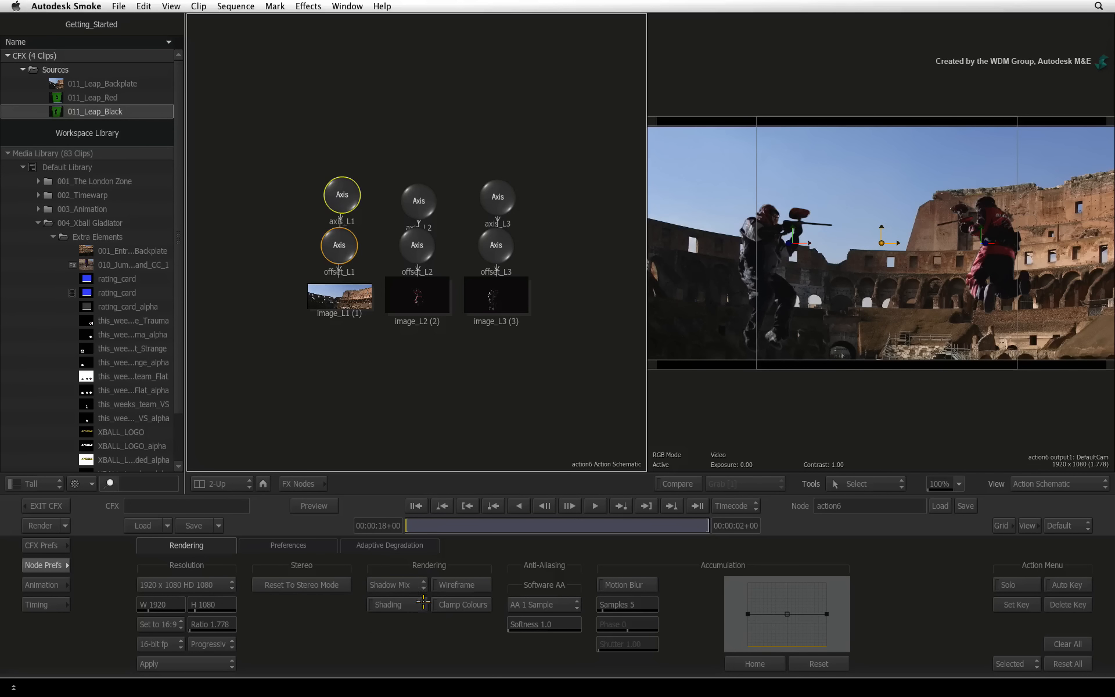